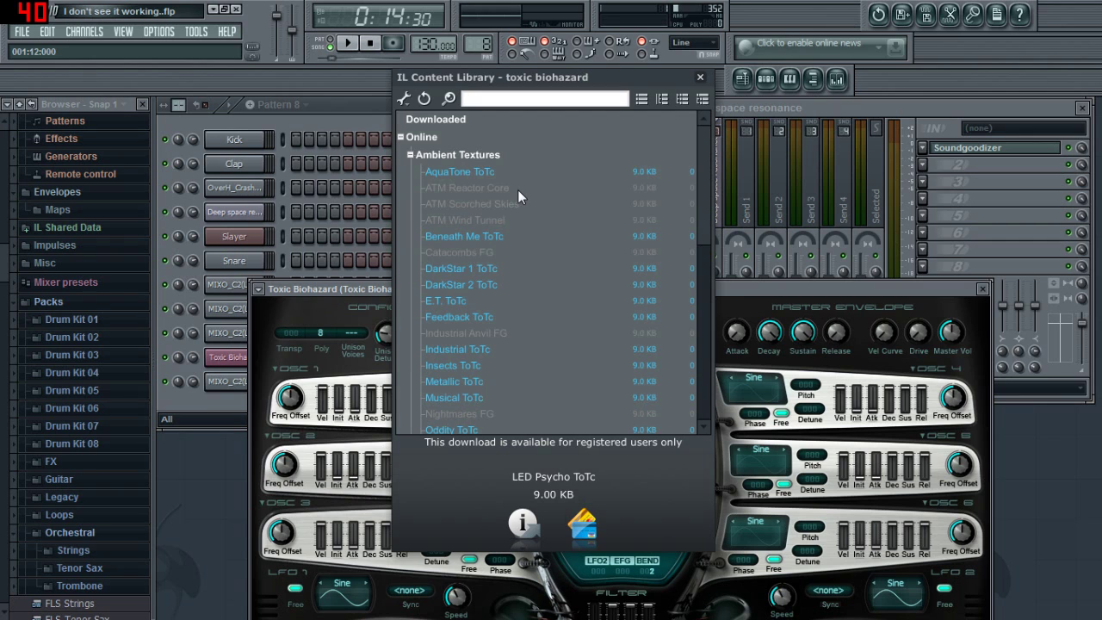
- Examine the online Ambient Textures presets and the category list in the Toxic Biohazard content library, and close the library
{"action": "scroll", "coordinate": [519, 199], "scroll_direction": "down", "scroll_amount": 6}
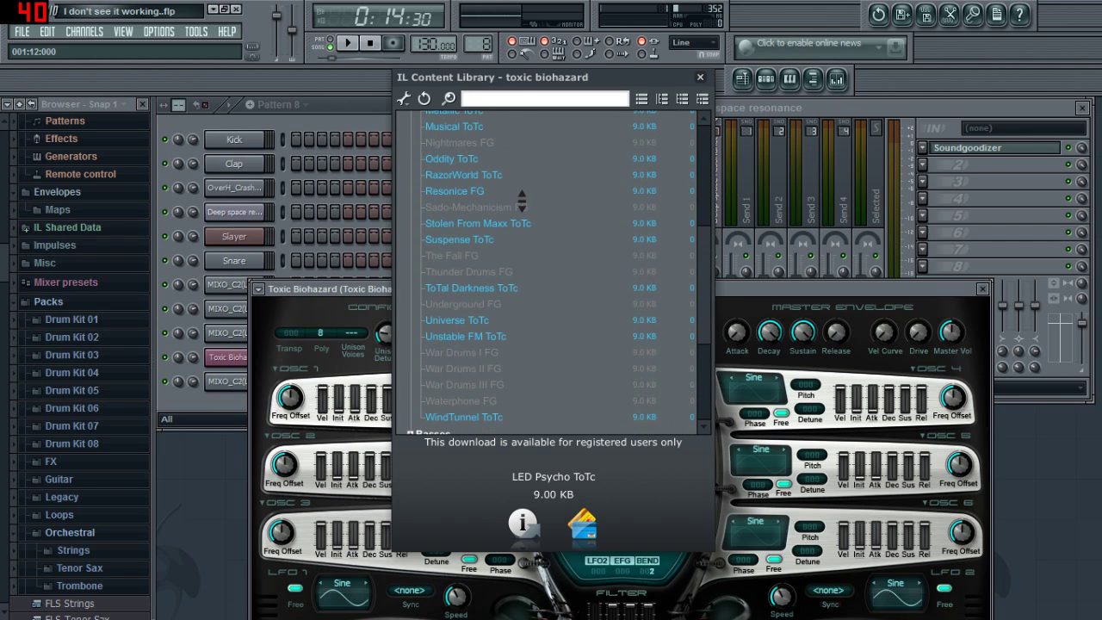
{"action": "scroll", "coordinate": [519, 199], "scroll_direction": "down", "scroll_amount": 3}
{"action": "scroll", "coordinate": [517, 191], "scroll_direction": "up", "scroll_amount": 3}
{"action": "scroll", "coordinate": [517, 191], "scroll_direction": "down", "scroll_amount": 3}
{"action": "scroll", "coordinate": [519, 196], "scroll_direction": "up", "scroll_amount": 8}
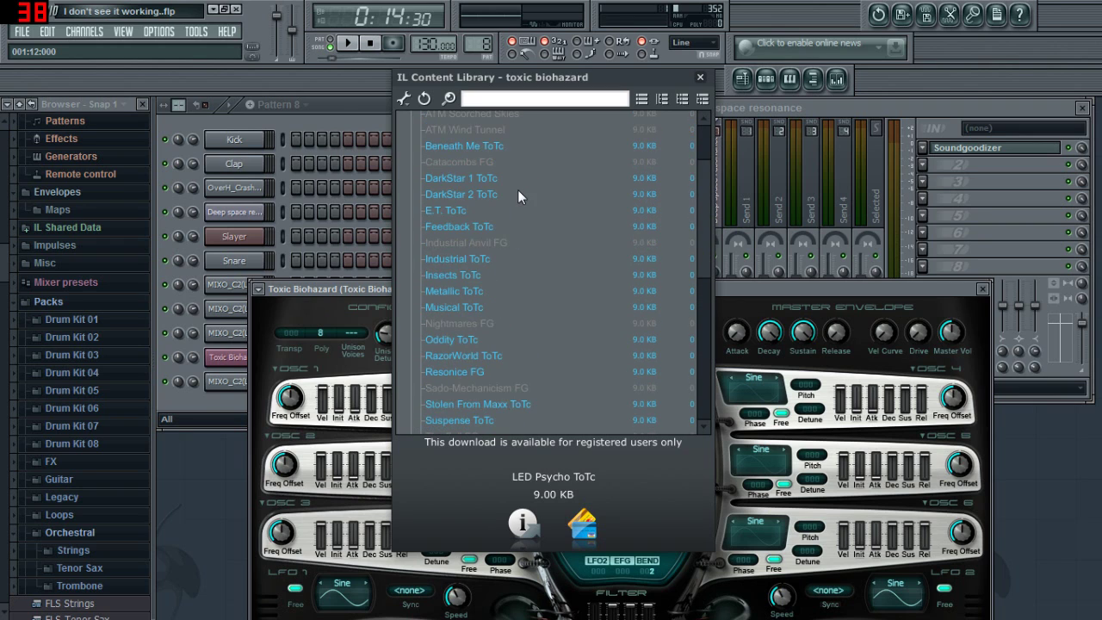
{"action": "left_click", "coordinate": [409, 153]}
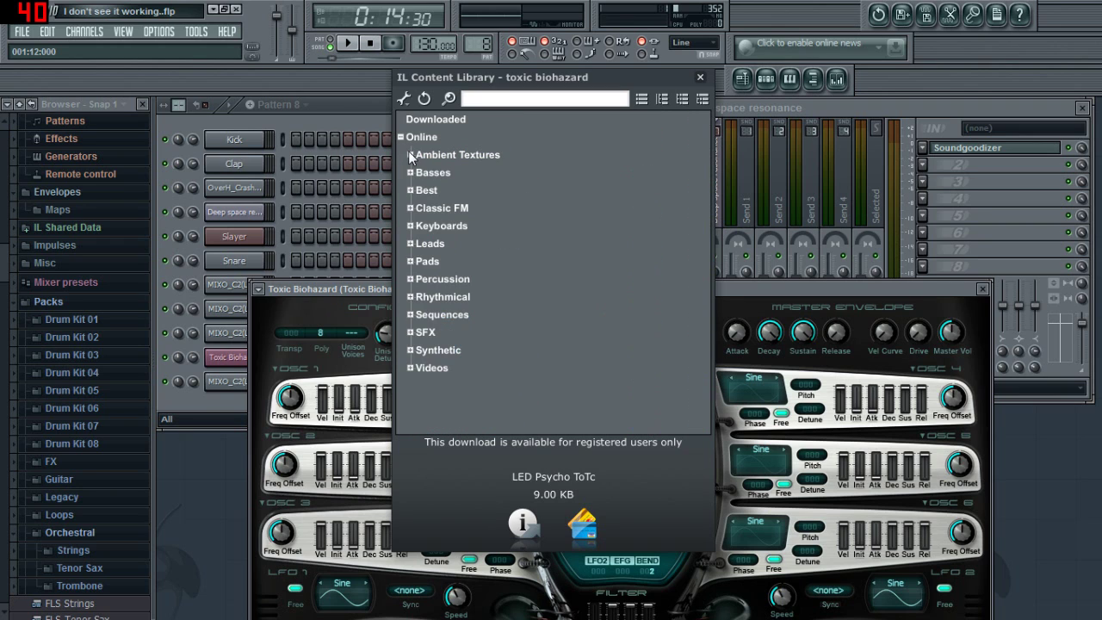
{"action": "left_click", "coordinate": [401, 139]}
{"action": "left_click", "coordinate": [401, 139]}
{"action": "left_click", "coordinate": [697, 77]}
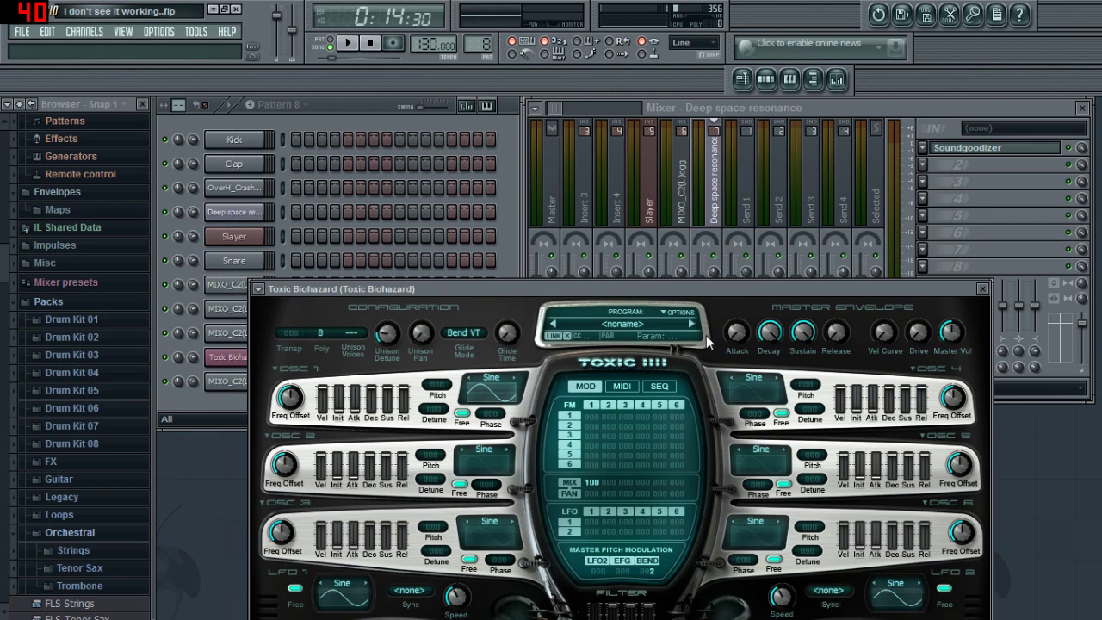
{"action": "left_click", "coordinate": [605, 322]}
{"action": "left_click", "coordinate": [700, 78]}
{"action": "key", "text": "c"}
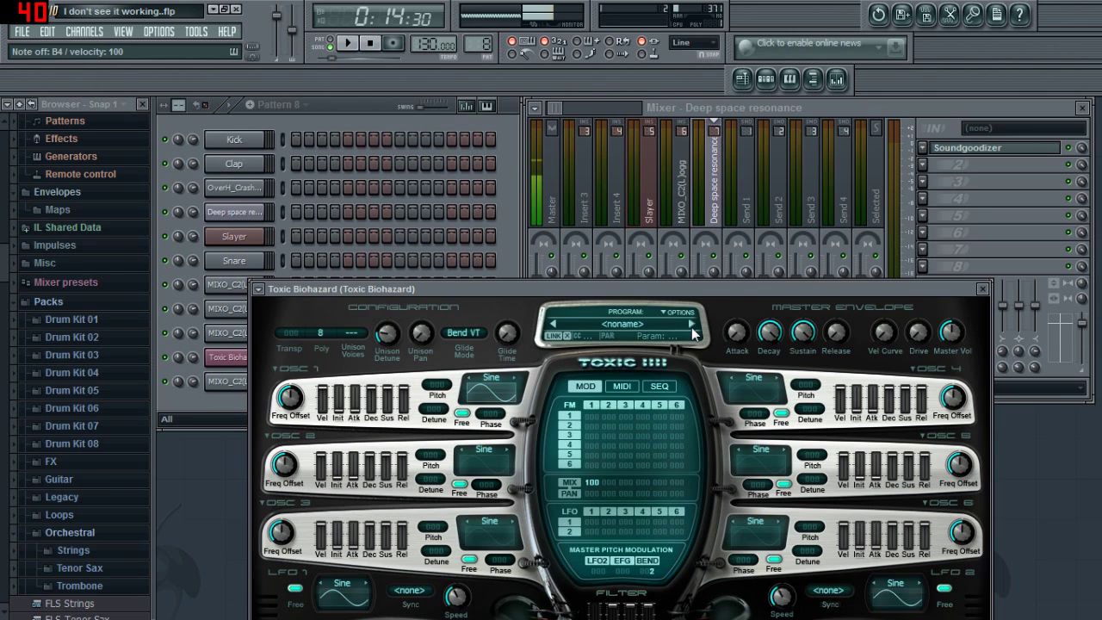
- Replace the existing Toxic Biohazard channel with a fresh Toxic Biohazard instance
{"action": "right_click", "coordinate": [232, 357]}
{"action": "mouse_move", "coordinate": [297, 527]}
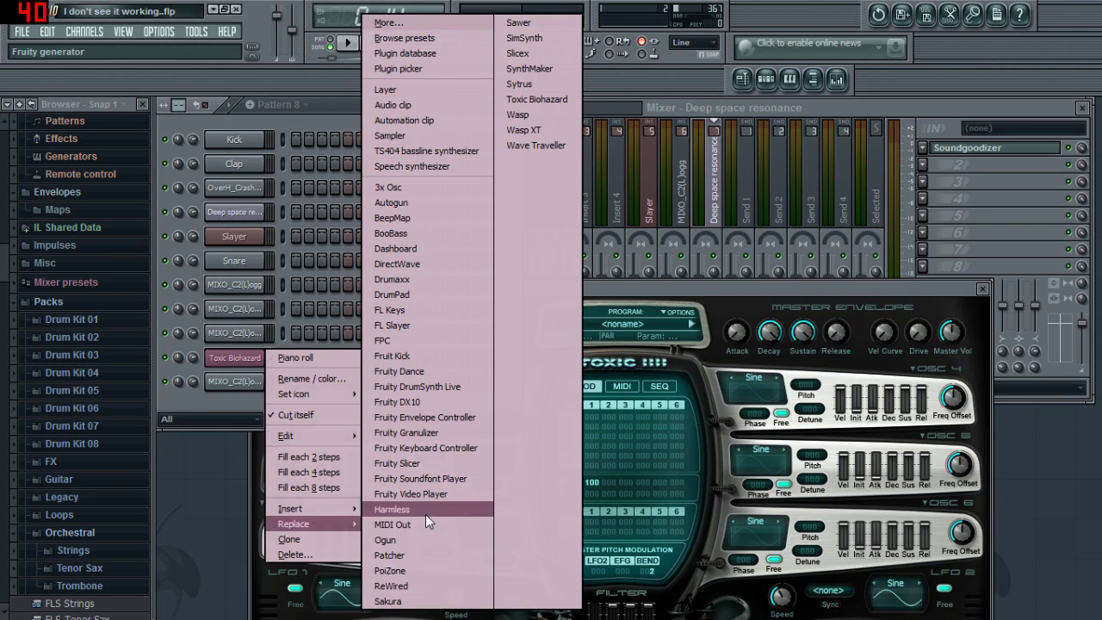
{"action": "left_click", "coordinate": [542, 98]}
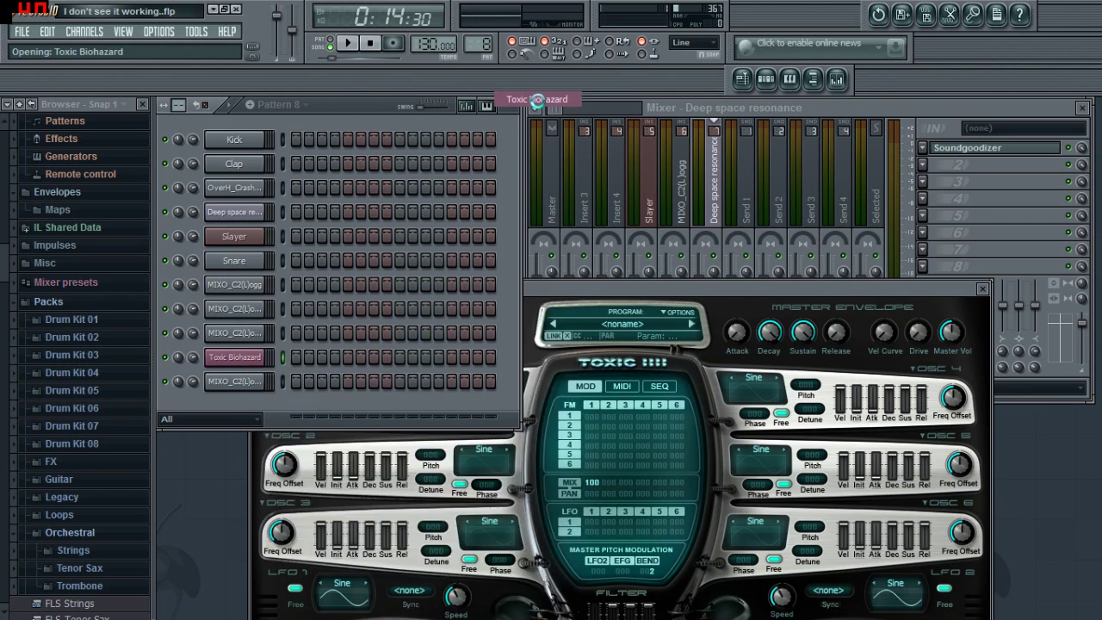
- Step forward through the Toxic Biohazard presets as far as KBD Moron's Organ ToTc
{"action": "left_click", "coordinate": [692, 327]}
{"action": "left_click", "coordinate": [692, 327]}
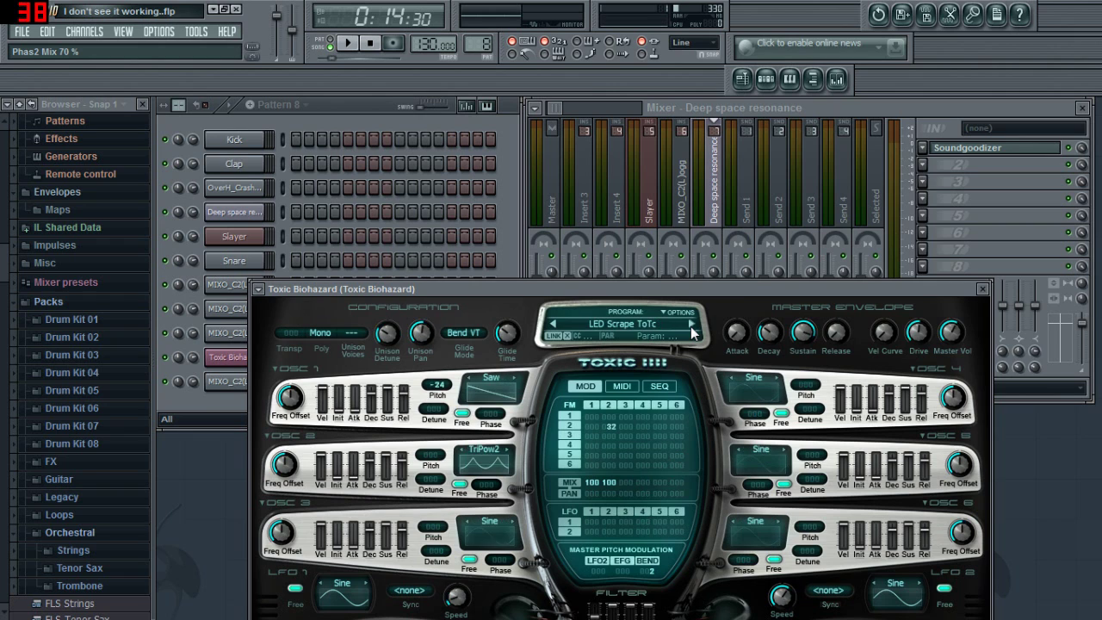
{"action": "left_click", "coordinate": [692, 327]}
{"action": "left_click", "coordinate": [692, 328]}
{"action": "left_click", "coordinate": [692, 328]}
{"action": "left_click", "coordinate": [692, 327]}
{"action": "left_click", "coordinate": [692, 327]}
{"action": "left_click", "coordinate": [692, 327]}
{"action": "left_click", "coordinate": [692, 327]}
{"action": "left_click", "coordinate": [692, 327]}
{"action": "left_click", "coordinate": [692, 327]}
{"action": "left_click", "coordinate": [692, 327]}
{"action": "left_click", "coordinate": [692, 327]}
{"action": "left_click", "coordinate": [692, 327]}
{"action": "left_click", "coordinate": [692, 327]}
{"action": "left_click", "coordinate": [692, 327]}
{"action": "left_click", "coordinate": [692, 327]}
{"action": "left_click", "coordinate": [692, 327]}
{"action": "left_click", "coordinate": [692, 327]}
{"action": "left_click", "coordinate": [692, 327]}
{"action": "left_click", "coordinate": [692, 327]}
{"action": "left_click", "coordinate": [692, 327]}
{"action": "left_click", "coordinate": [692, 327]}
{"action": "left_click", "coordinate": [692, 327]}
{"action": "left_click", "coordinate": [692, 328]}
{"action": "left_click", "coordinate": [692, 327]}
{"action": "left_click", "coordinate": [692, 327]}
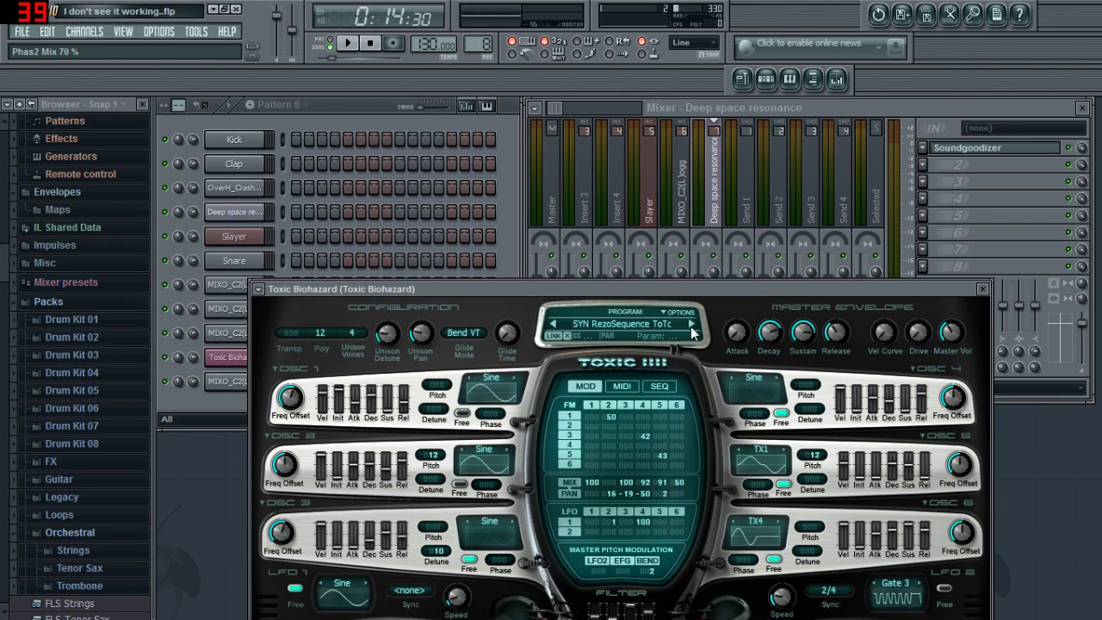
{"action": "left_click", "coordinate": [692, 327]}
{"action": "left_click", "coordinate": [692, 327]}
{"action": "left_click", "coordinate": [692, 327]}
{"action": "left_click", "coordinate": [692, 327]}
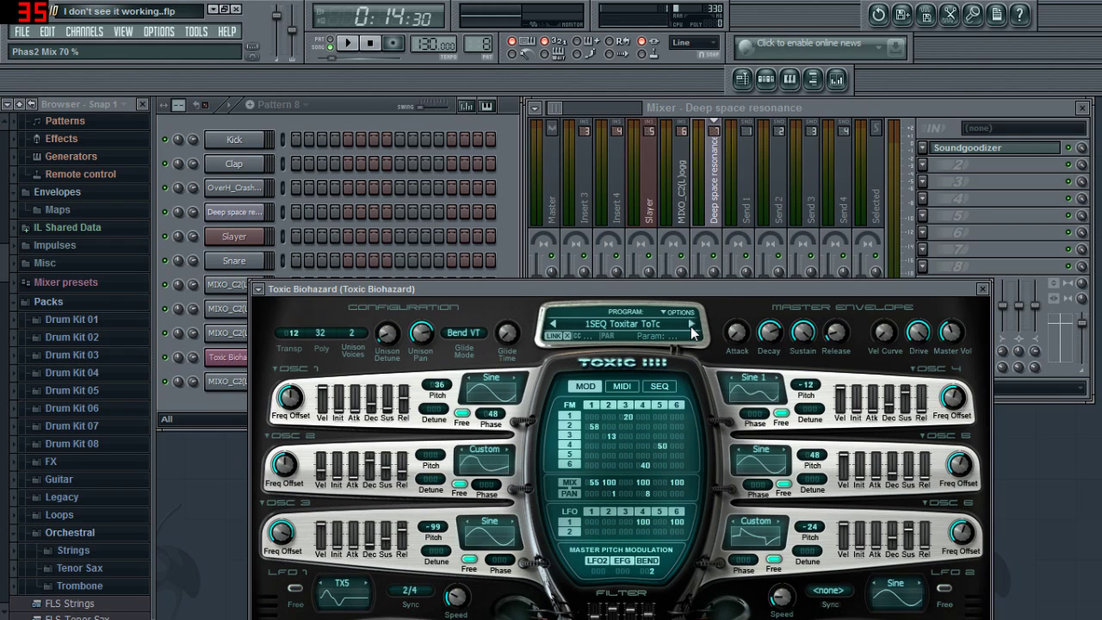
{"action": "left_click", "coordinate": [692, 327]}
{"action": "left_click", "coordinate": [692, 327]}
{"action": "left_click", "coordinate": [691, 328]}
{"action": "left_click", "coordinate": [691, 328]}
{"action": "left_click", "coordinate": [691, 328]}
{"action": "left_click", "coordinate": [692, 330]}
{"action": "left_click", "coordinate": [691, 328]}
{"action": "left_click", "coordinate": [691, 328]}
{"action": "left_click", "coordinate": [691, 328]}
{"action": "left_click", "coordinate": [691, 328]}
{"action": "left_click", "coordinate": [692, 328]}
{"action": "left_click", "coordinate": [691, 328]}
{"action": "left_click", "coordinate": [691, 328]}
{"action": "left_click", "coordinate": [691, 327]}
{"action": "left_click", "coordinate": [691, 328]}
{"action": "left_click", "coordinate": [691, 328]}
{"action": "left_click", "coordinate": [691, 328]}
{"action": "left_click", "coordinate": [691, 328]}
{"action": "left_click", "coordinate": [692, 328]}
{"action": "left_click", "coordinate": [692, 328]}
{"action": "left_click", "coordinate": [691, 328]}
{"action": "left_click", "coordinate": [691, 327]}
{"action": "left_click", "coordinate": [691, 328]}
{"action": "left_click", "coordinate": [691, 328]}
{"action": "left_click", "coordinate": [692, 328]}
{"action": "left_click", "coordinate": [691, 327]}
{"action": "left_click", "coordinate": [692, 327]}
{"action": "left_click", "coordinate": [691, 328]}
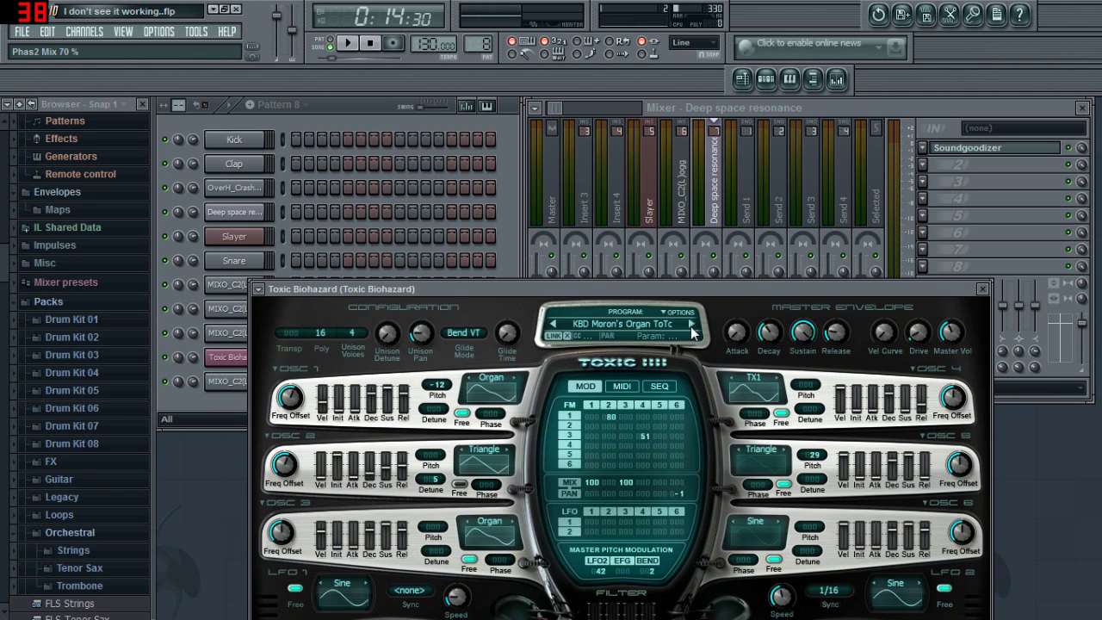
- Go back to the KBD Breather ToTc preset and advance through the keyboard presets to LED Another TB ToTc
{"action": "left_click", "coordinate": [554, 325]}
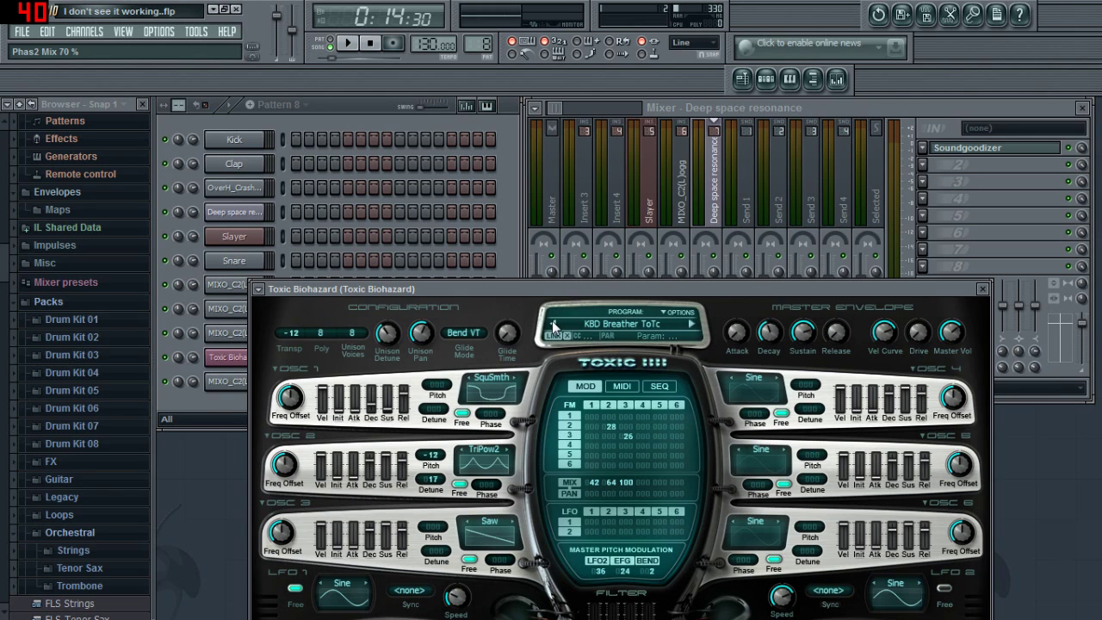
{"action": "left_click", "coordinate": [691, 325]}
{"action": "left_click", "coordinate": [691, 325]}
{"action": "left_click", "coordinate": [692, 324]}
{"action": "left_click", "coordinate": [692, 328]}
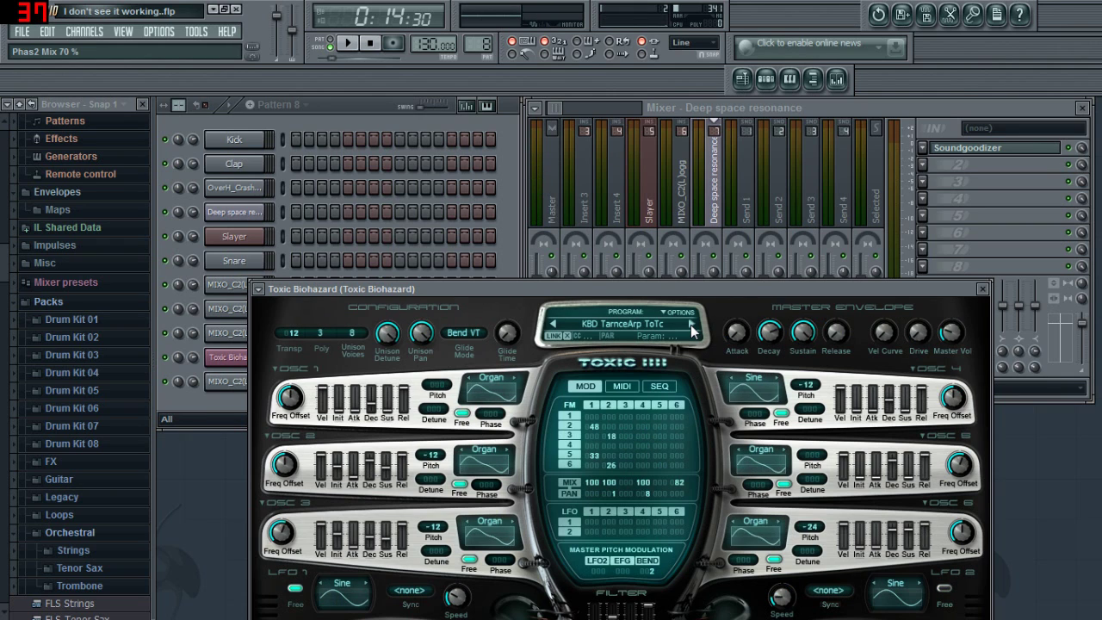
{"action": "left_click", "coordinate": [691, 328]}
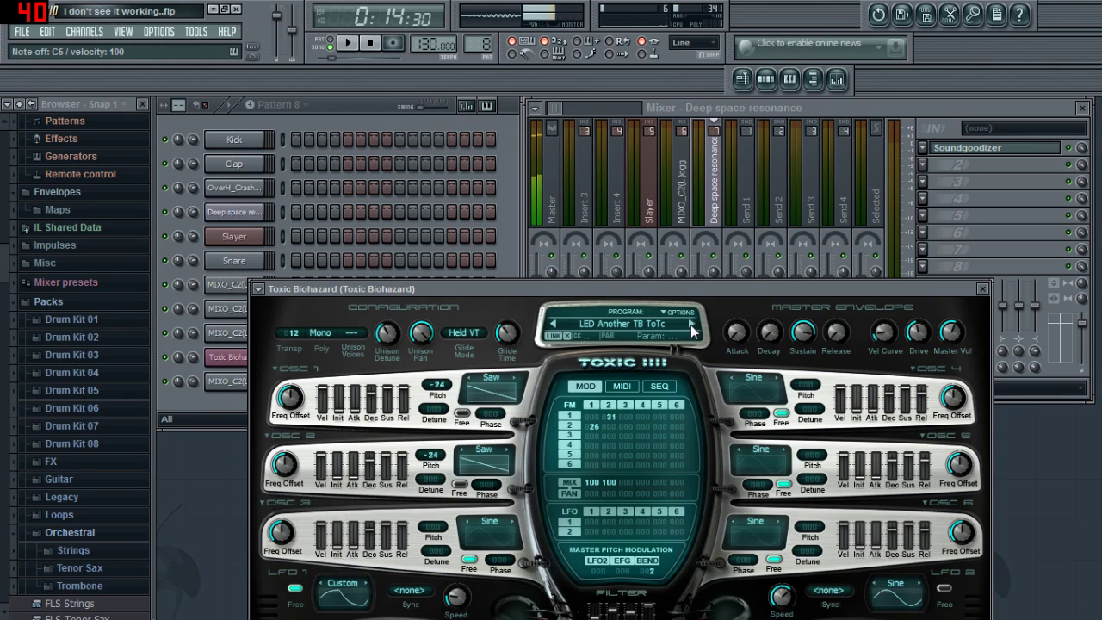
- Audition the lead presets from LED CREAM ToTc onward, load LED Emulator Brass ToTc, and close the Toxic Biohazard window
{"action": "left_click", "coordinate": [691, 325]}
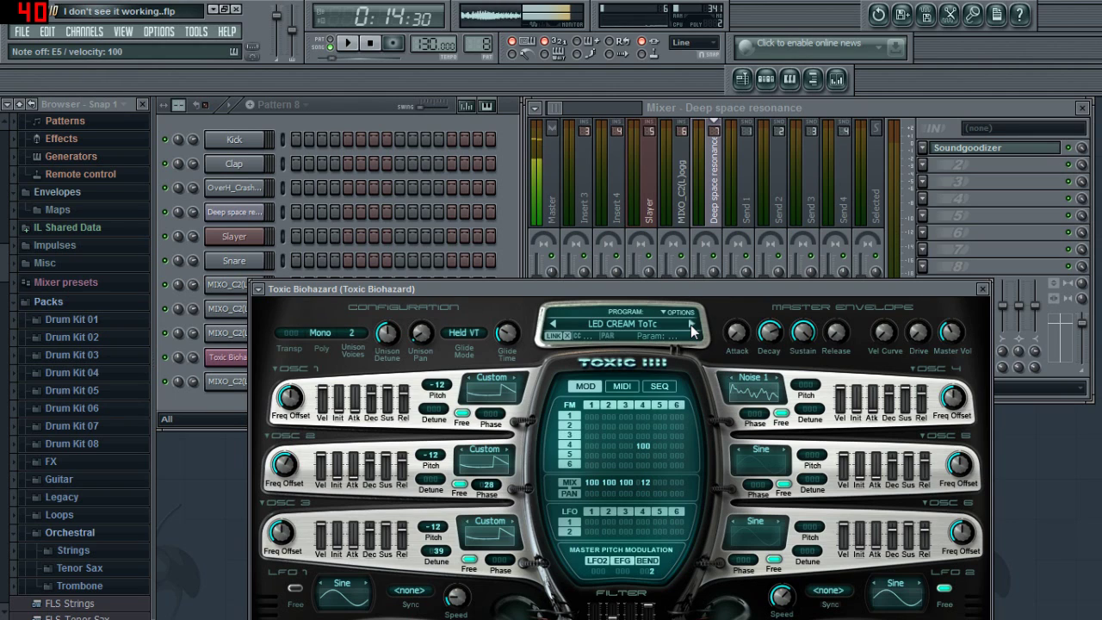
{"action": "left_click", "coordinate": [691, 328]}
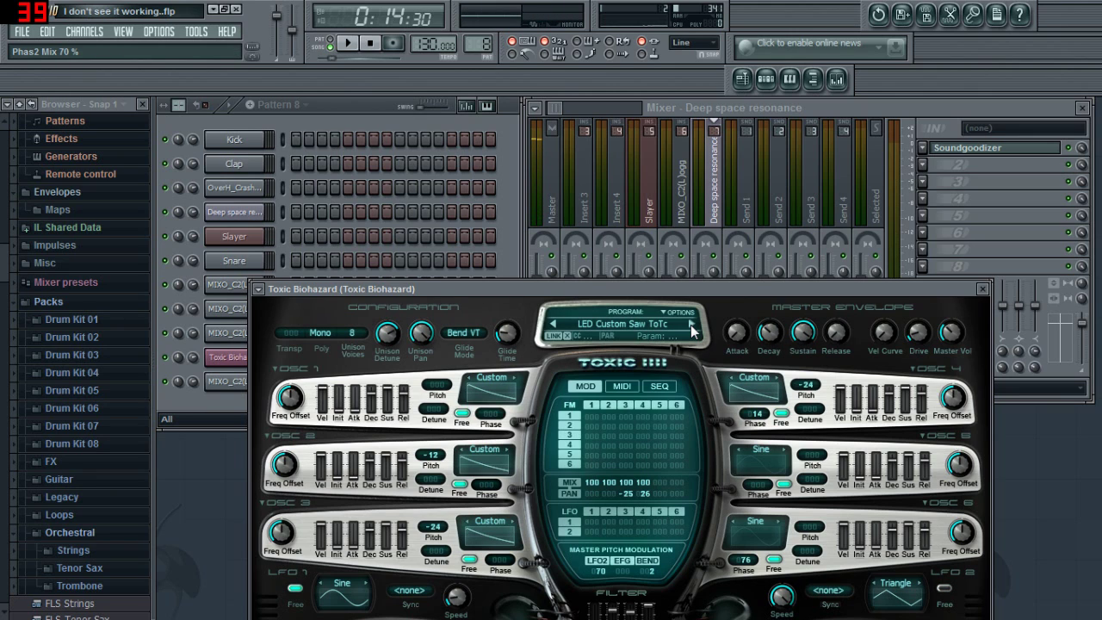
{"action": "left_click", "coordinate": [691, 328]}
{"action": "left_click", "coordinate": [692, 328]}
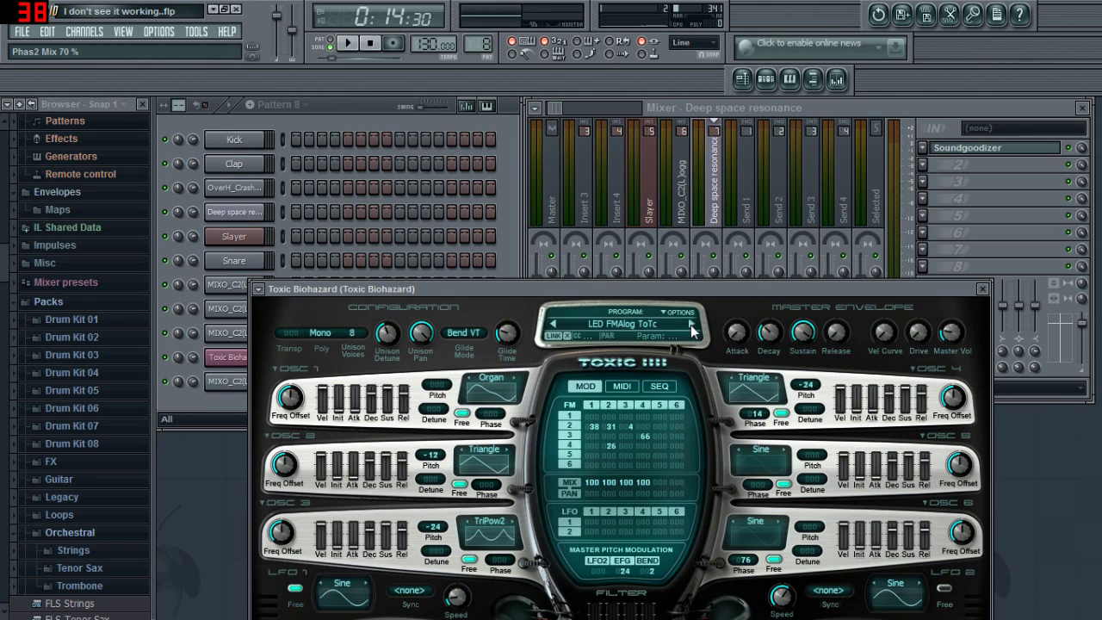
{"action": "left_click", "coordinate": [552, 324]}
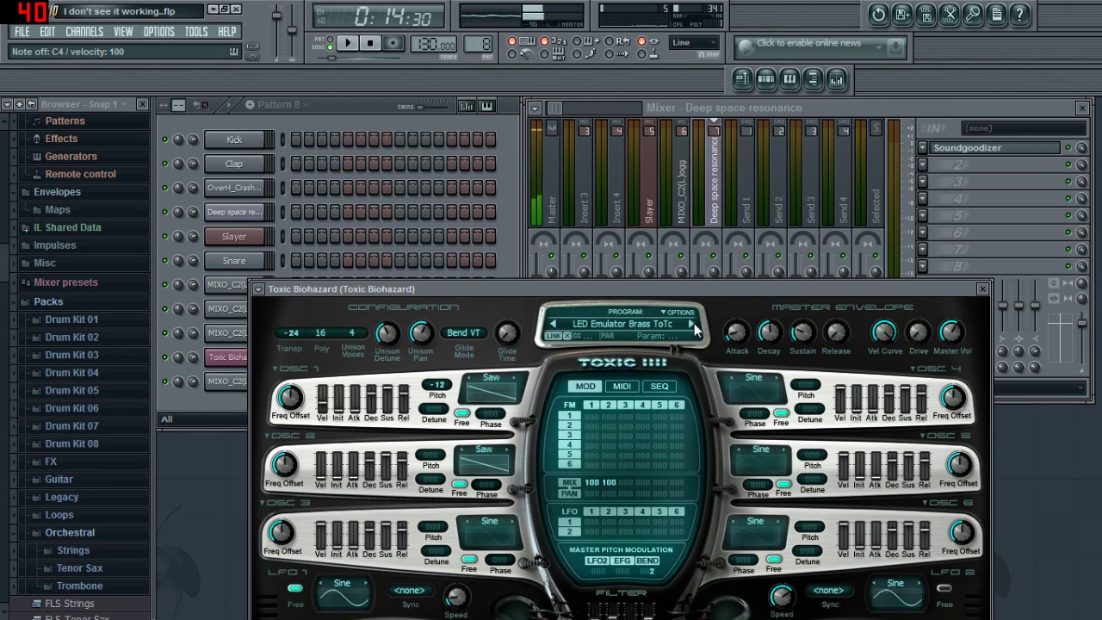
{"action": "left_click", "coordinate": [983, 289]}
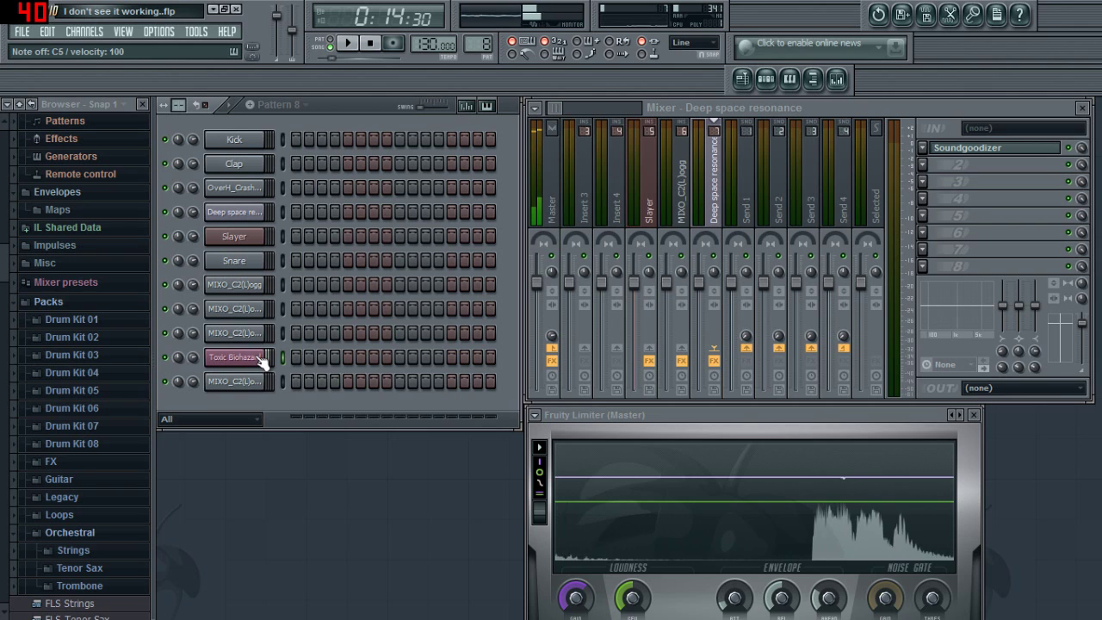
- Replace the MIXO_C2 sampler channel below Toxic Biohazard with the Harmless generator
{"action": "right_click", "coordinate": [241, 391]}
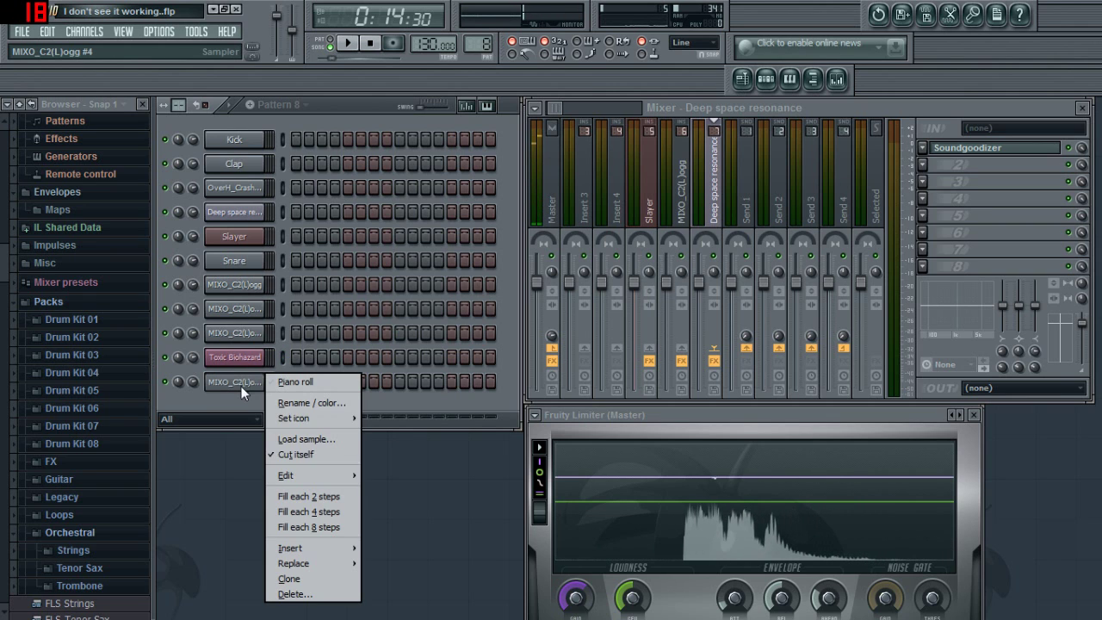
{"action": "mouse_move", "coordinate": [306, 562]}
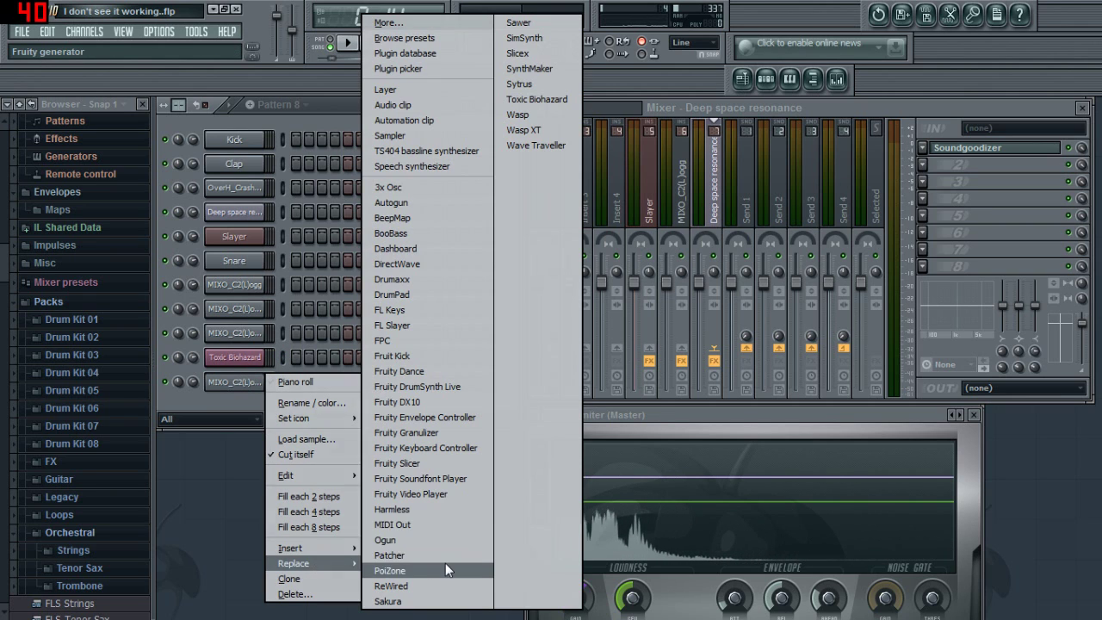
{"action": "left_click", "coordinate": [430, 511]}
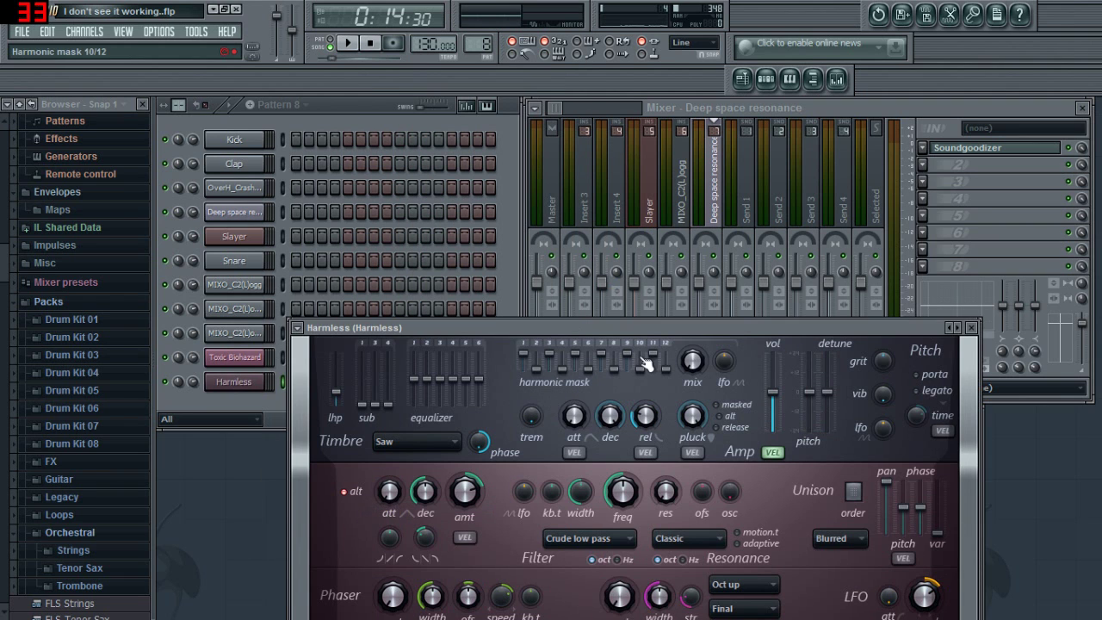
- Load the GasMask FG preset in Harmless, reposition the plugin window to show all its controls, and close it
{"action": "left_click", "coordinate": [305, 327]}
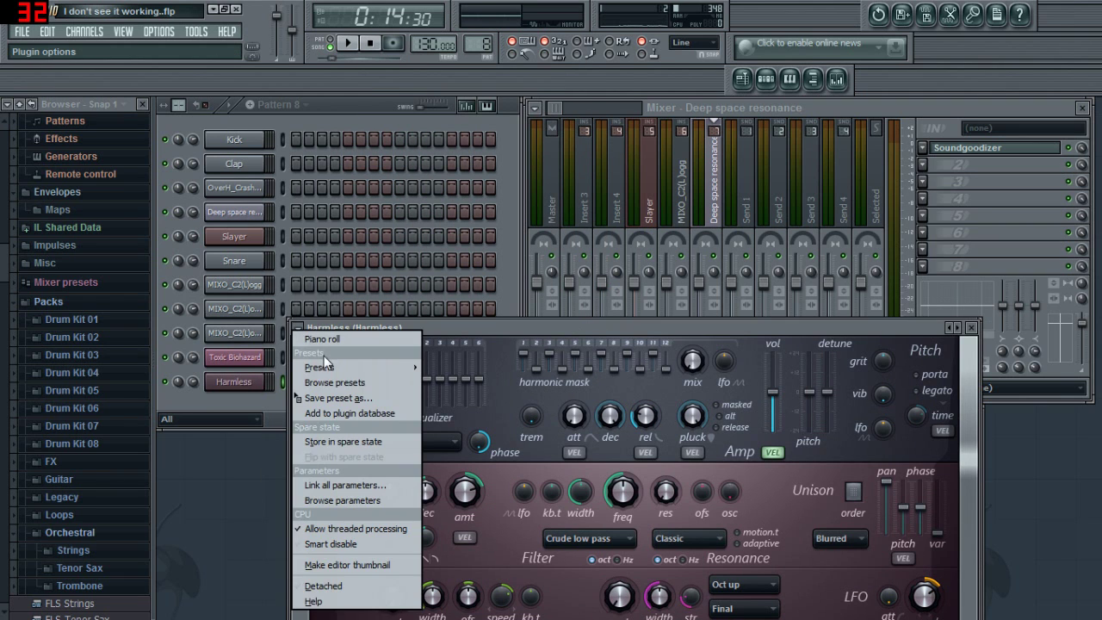
{"action": "mouse_move", "coordinate": [321, 366]}
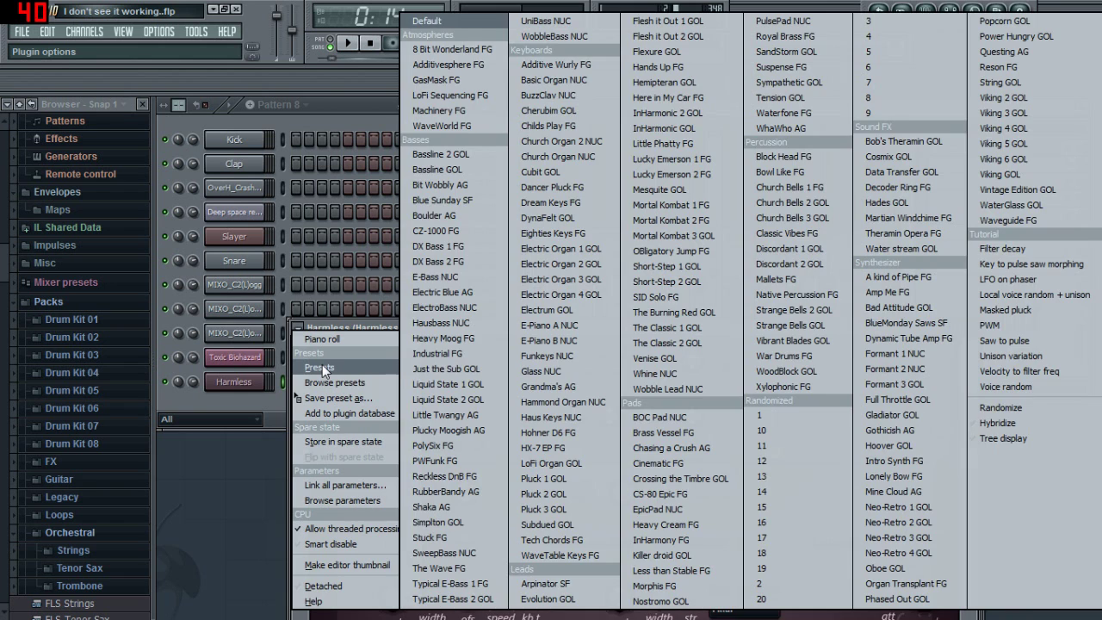
{"action": "left_click", "coordinate": [439, 79]}
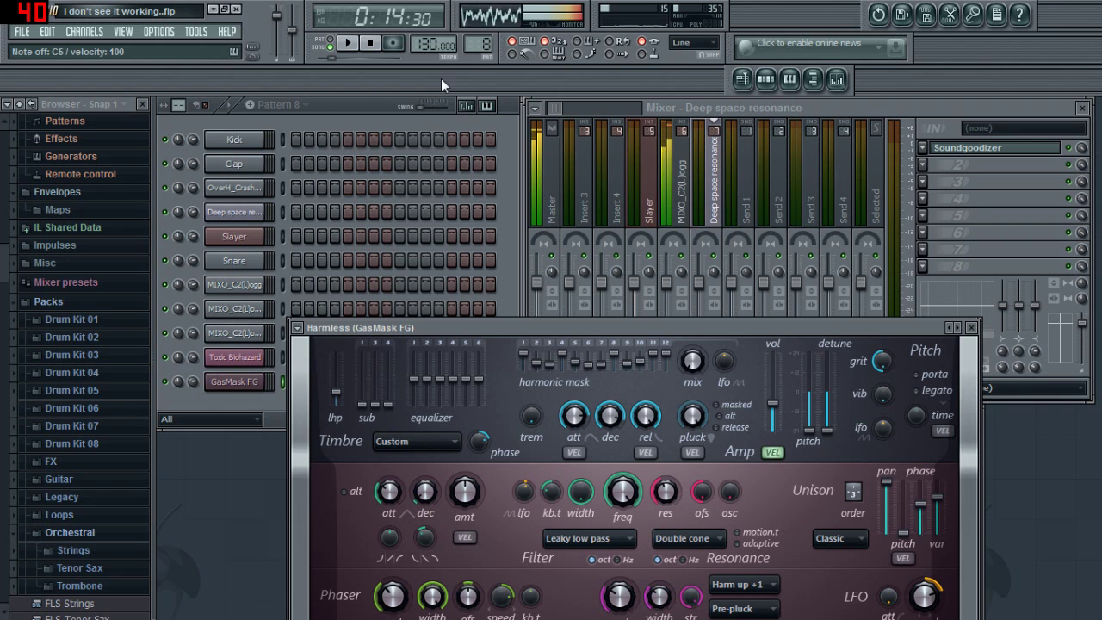
{"action": "left_click_drag", "start_coordinate": [817, 326], "coordinate": [700, 96]}
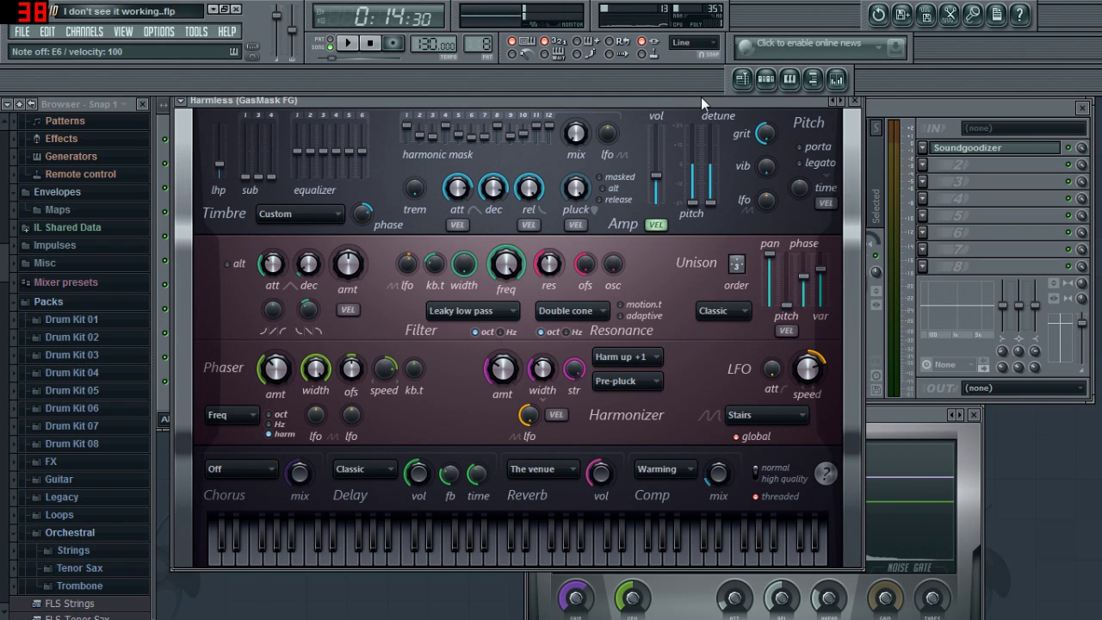
{"action": "left_click_drag", "start_coordinate": [700, 105], "coordinate": [722, 153]}
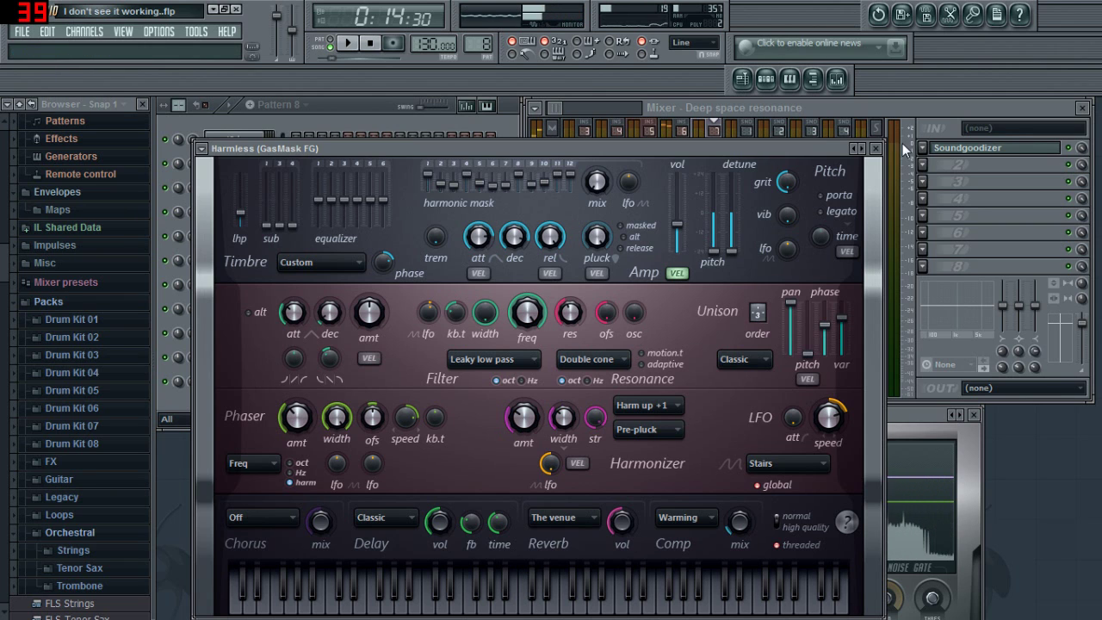
{"action": "left_click", "coordinate": [877, 150]}
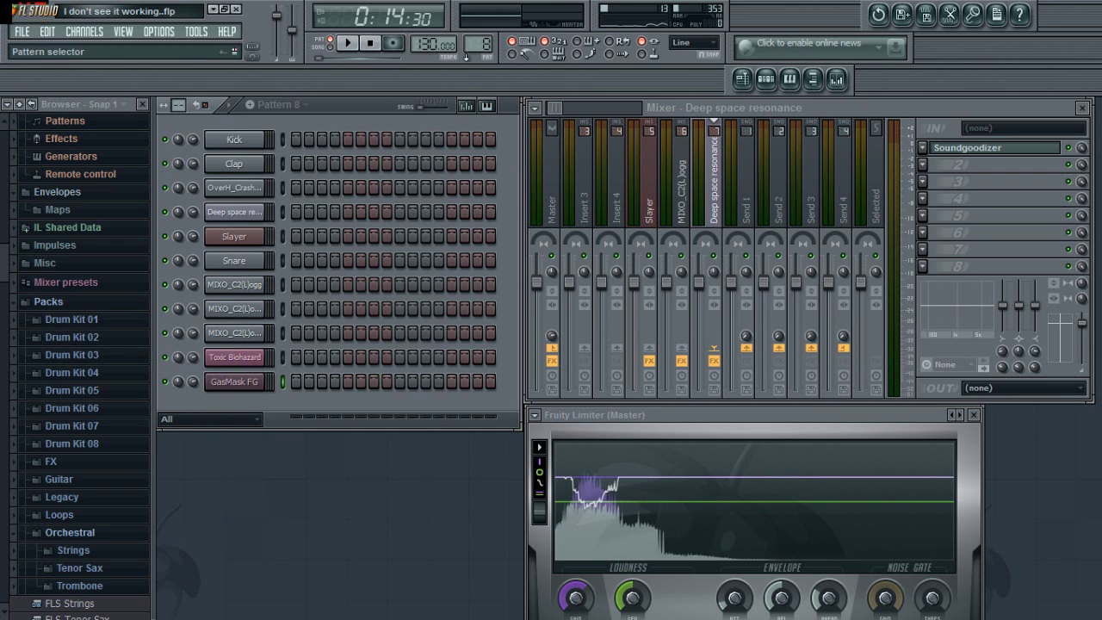
- Add a half-bar C5 note at the start of the GasMask FG channel's piano roll and play it back
{"action": "right_click", "coordinate": [241, 384]}
{"action": "left_click", "coordinate": [273, 384]}
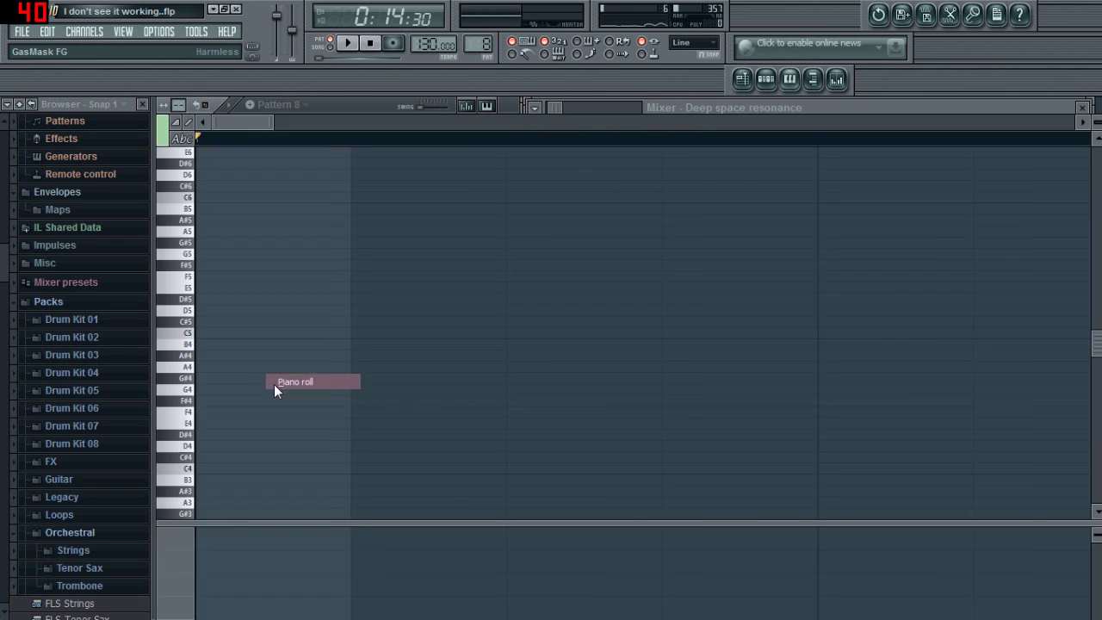
{"action": "left_click", "coordinate": [210, 334]}
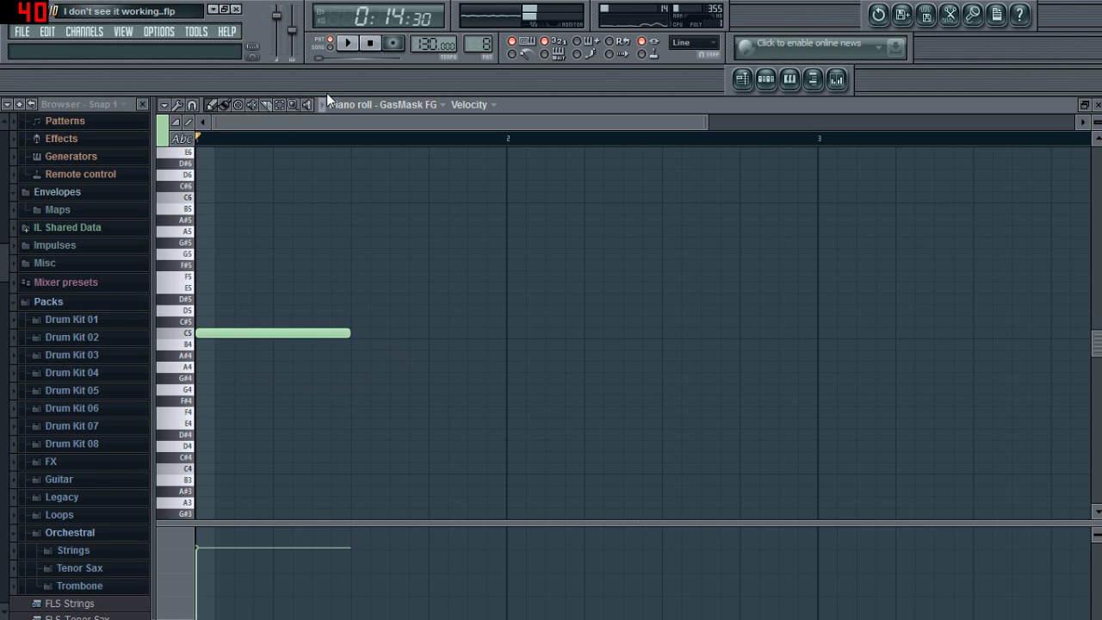
{"action": "key", "text": "space"}
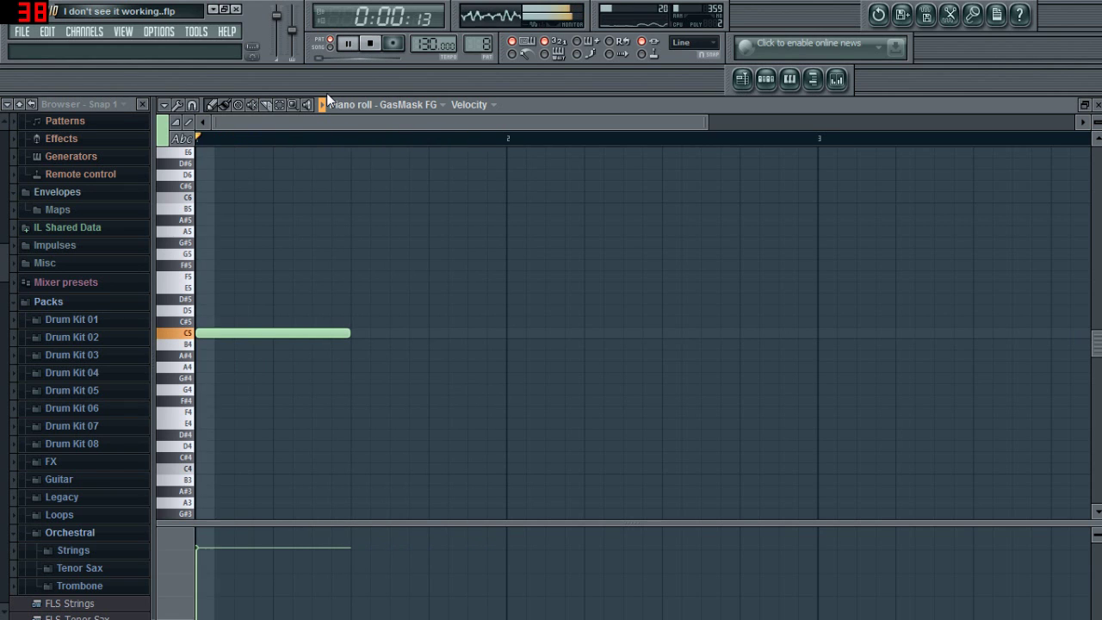
{"action": "key", "text": "space"}
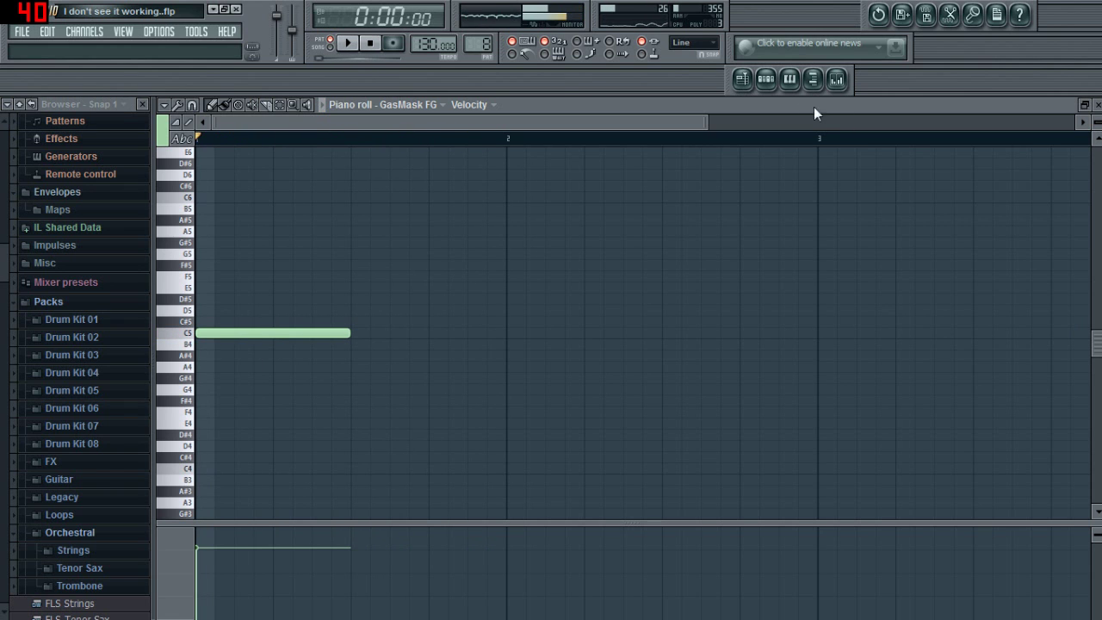
- Place Pattern 8 on Track 5 of the playlist at bar 9
{"action": "left_click", "coordinate": [742, 80]}
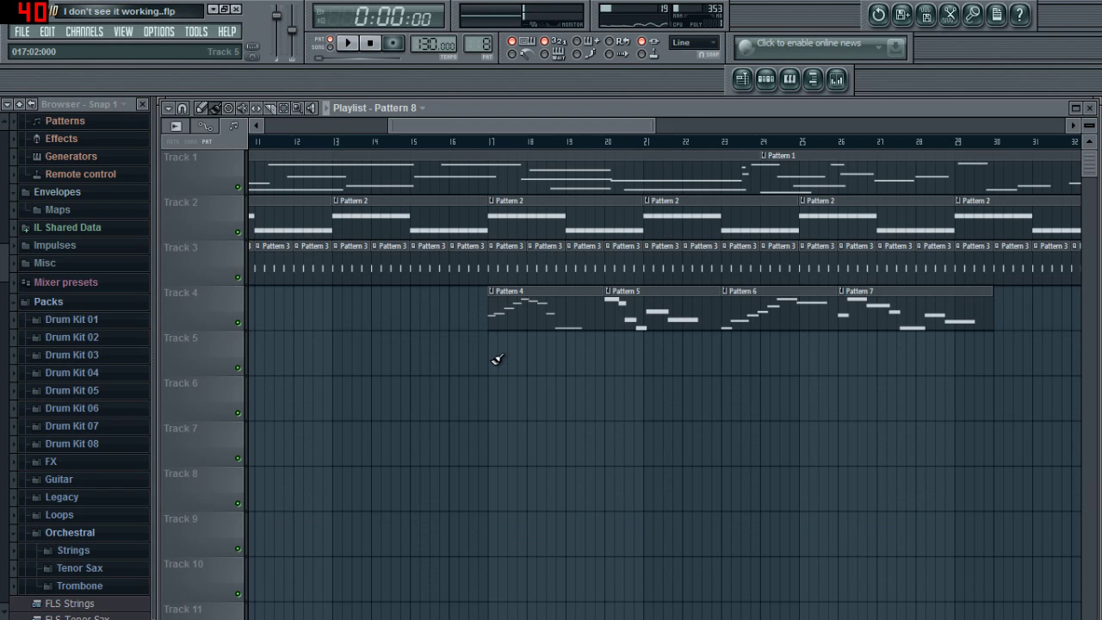
{"action": "scroll", "coordinate": [498, 126], "scroll_direction": "up", "scroll_amount": 5}
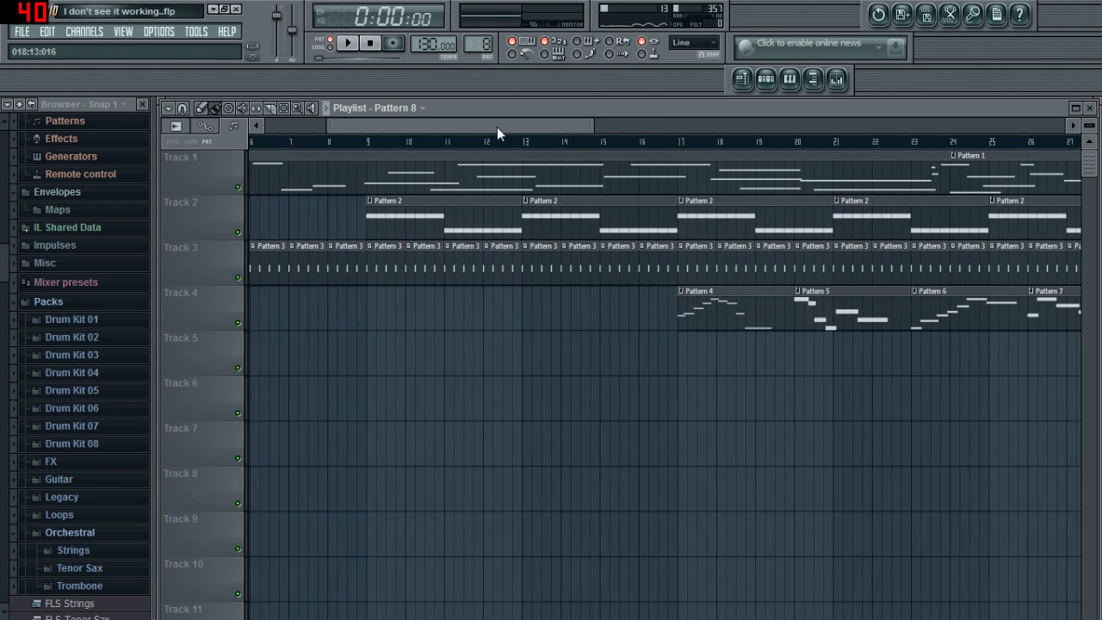
{"action": "left_click", "coordinate": [422, 359]}
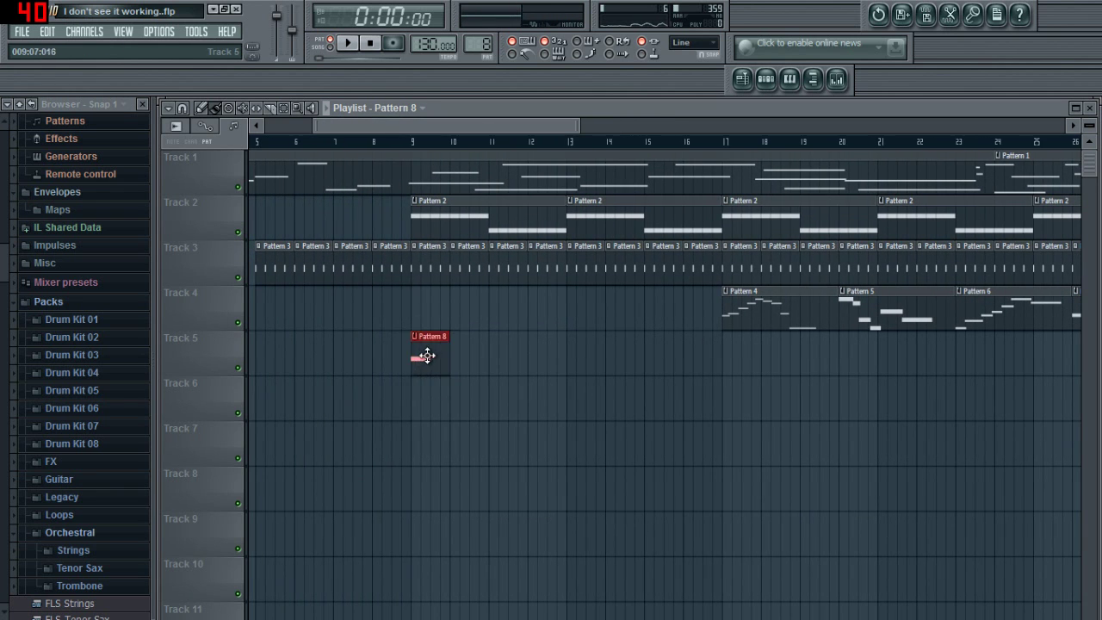
- Move the Pattern 8 clip on Track 5 to bar 13 and add copies of it at bars 14, 15 and 16
{"action": "left_click_drag", "start_coordinate": [425, 355], "coordinate": [489, 351]}
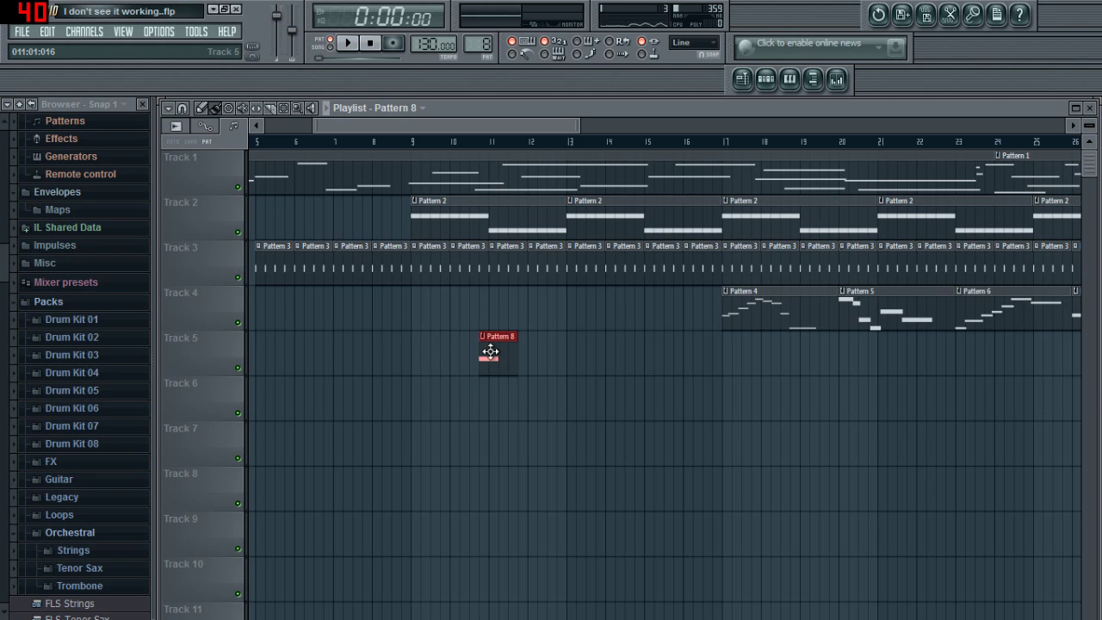
{"action": "left_click_drag", "start_coordinate": [490, 351], "coordinate": [583, 356]}
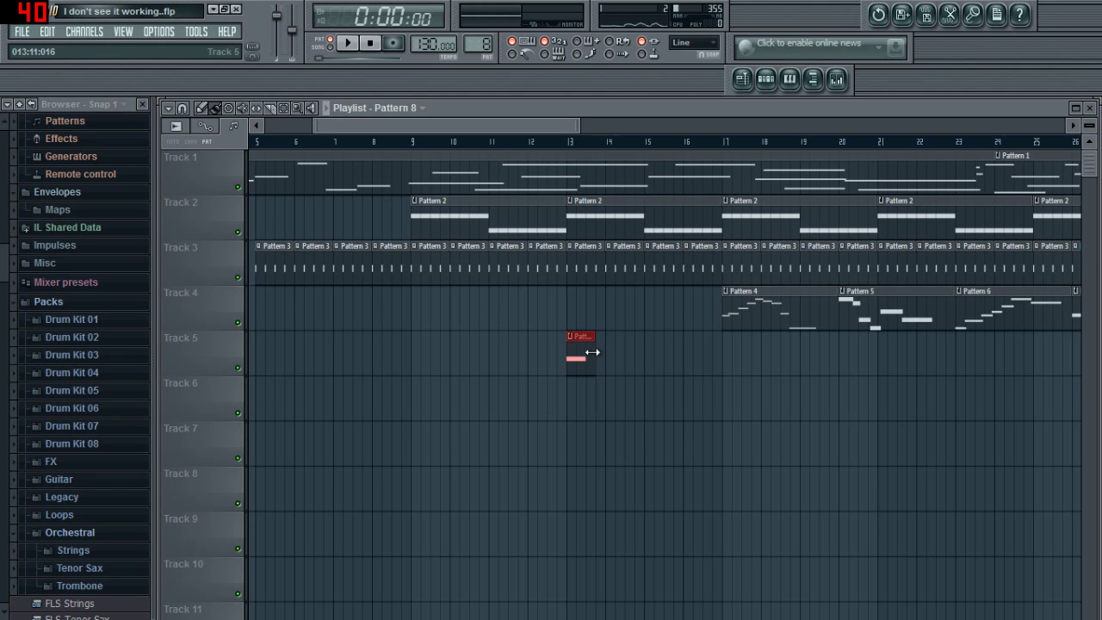
{"action": "left_click_drag", "start_coordinate": [585, 351], "coordinate": [597, 351]}
{"action": "left_click", "coordinate": [614, 349]}
{"action": "left_click", "coordinate": [655, 348]}
{"action": "left_click", "coordinate": [693, 351]}
- Play the song from the middle of bar 10, bring up the mixer and reposition its window, and stop playback
{"action": "left_click", "coordinate": [549, 148]}
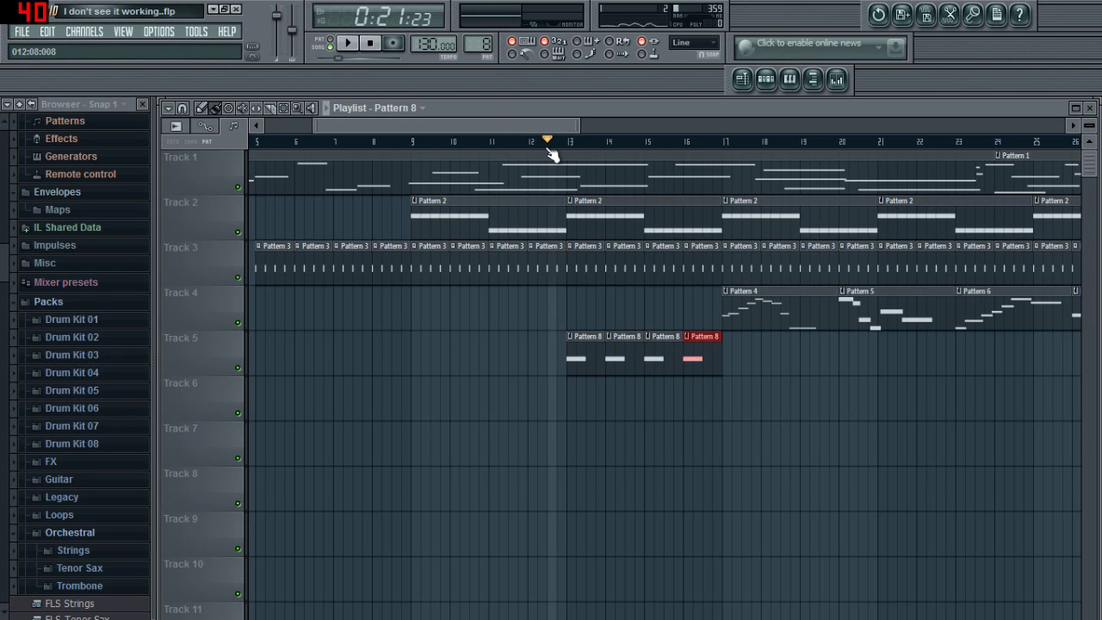
{"action": "left_click", "coordinate": [470, 147]}
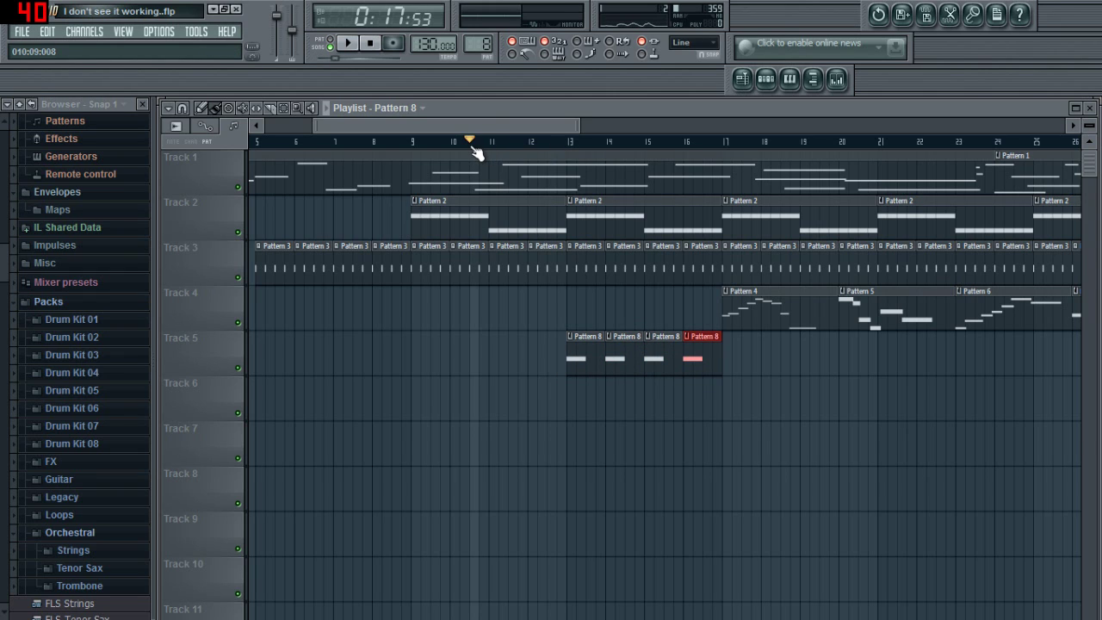
{"action": "key", "text": "space"}
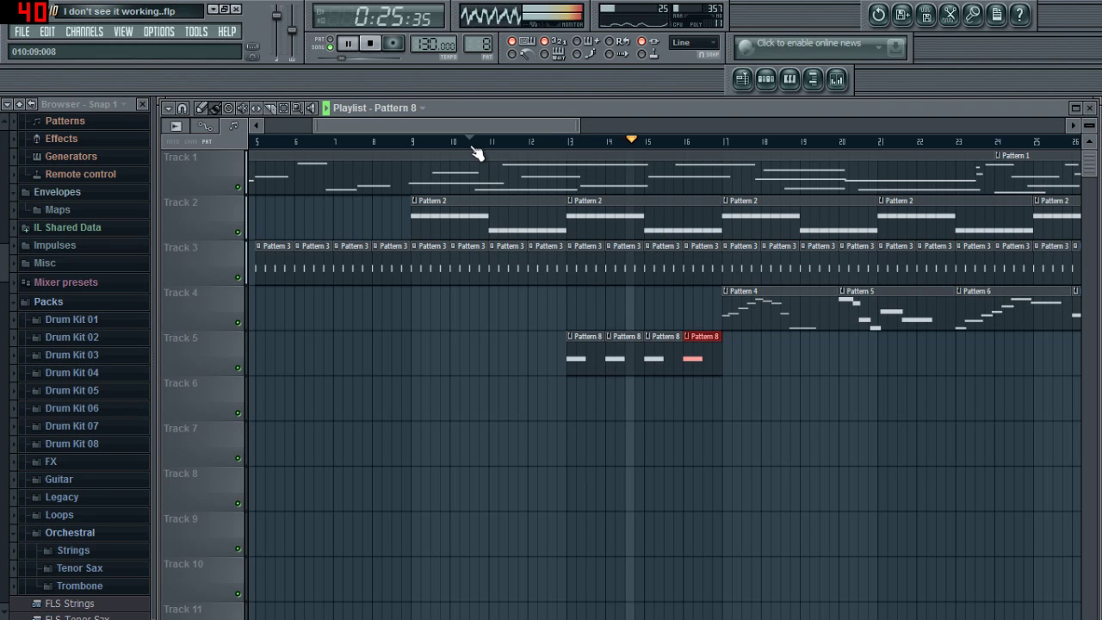
{"action": "key", "text": "F7"}
{"action": "key", "text": "F9"}
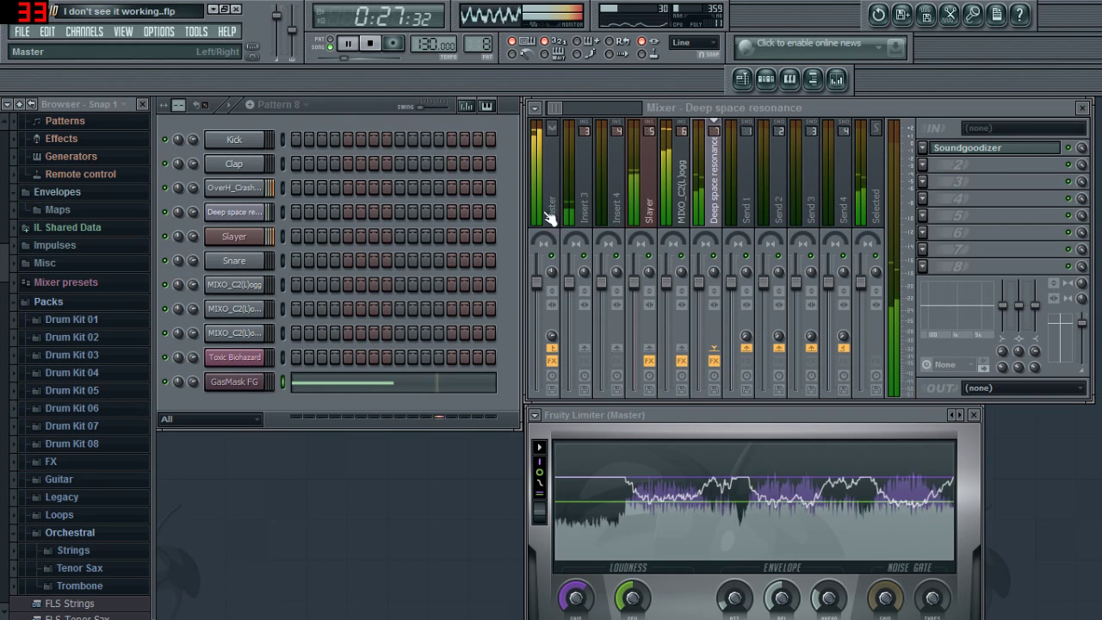
{"action": "left_click_drag", "start_coordinate": [819, 113], "coordinate": [811, 79]}
{"action": "key", "text": "space"}
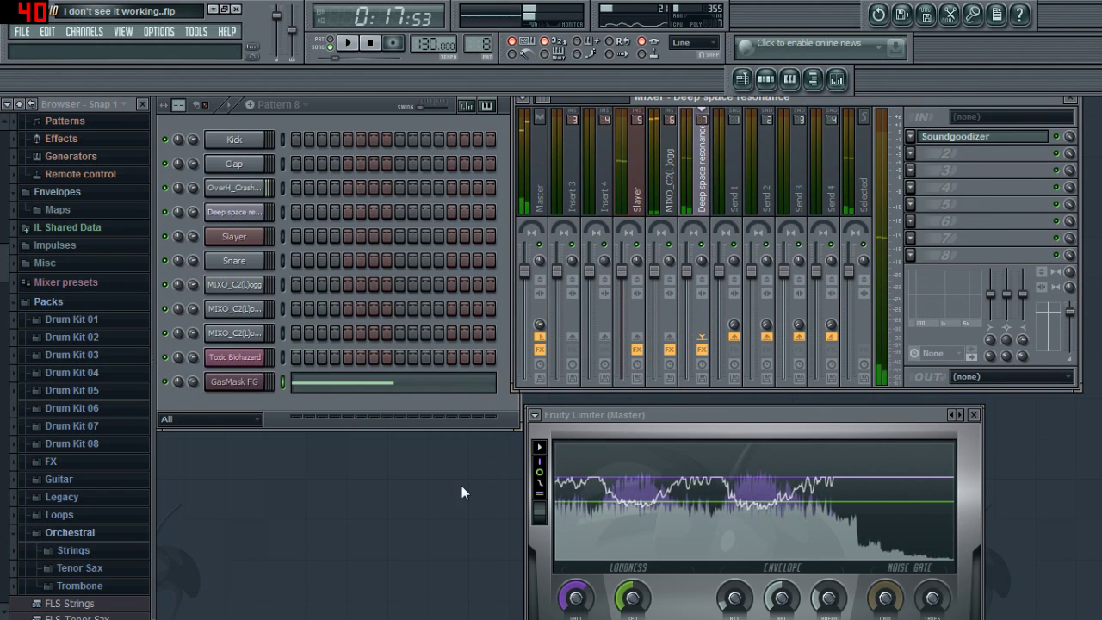
- Adjust the volume multiplier in the GasMask FG channel settings while listening to the song
{"action": "left_click", "coordinate": [245, 384]}
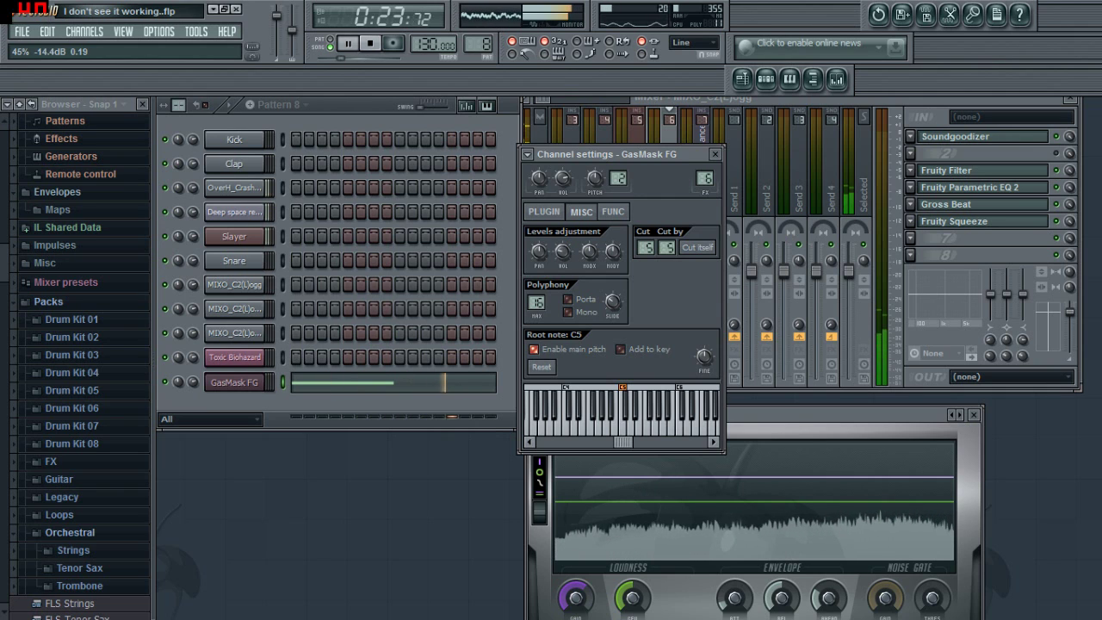
{"action": "left_click_drag", "start_coordinate": [562, 255], "coordinate": [562, 217]}
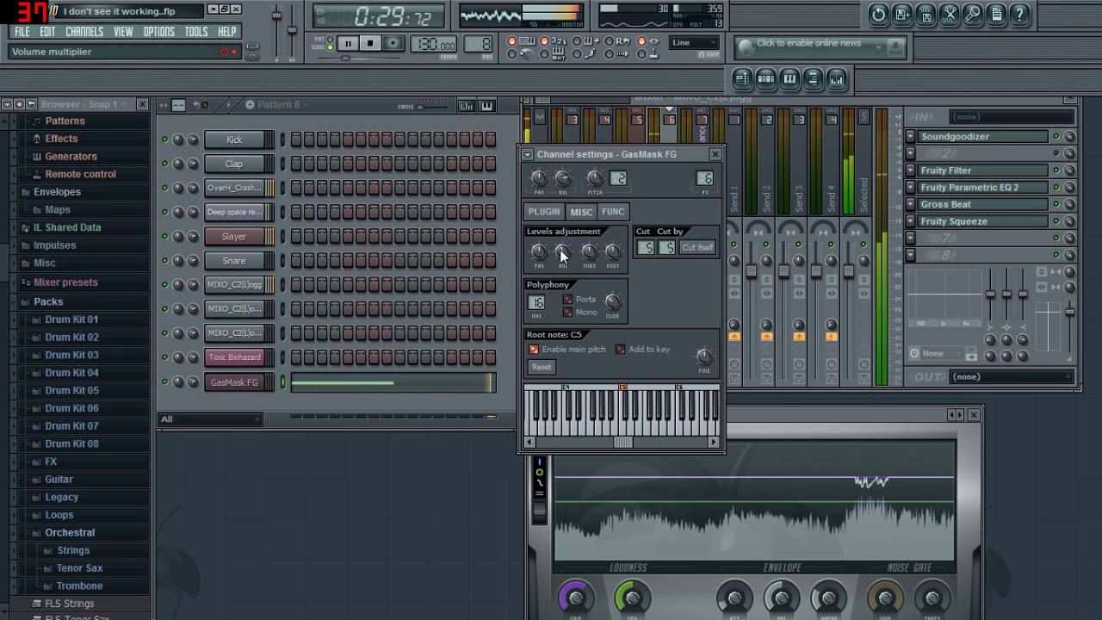
{"action": "key", "text": "space"}
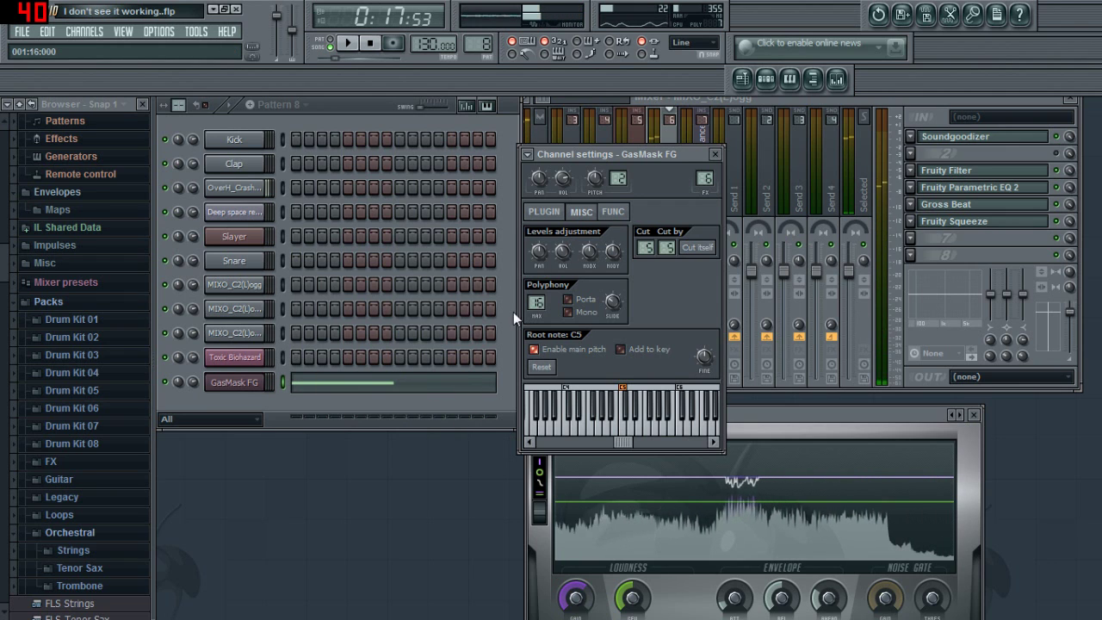
{"action": "left_click", "coordinate": [233, 387]}
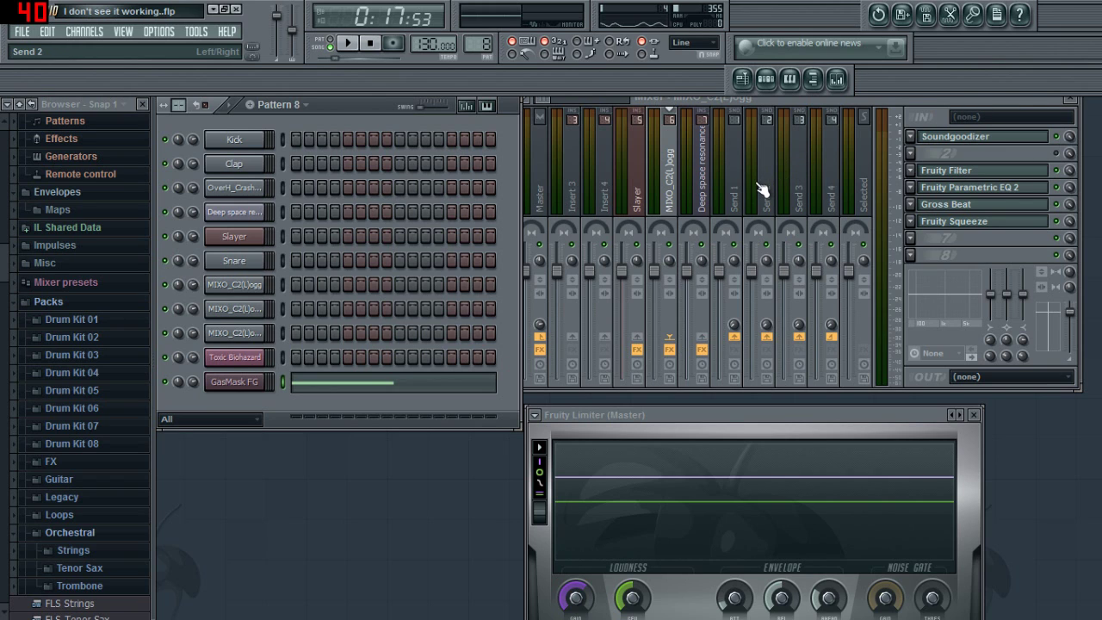
{"action": "left_click", "coordinate": [251, 383]}
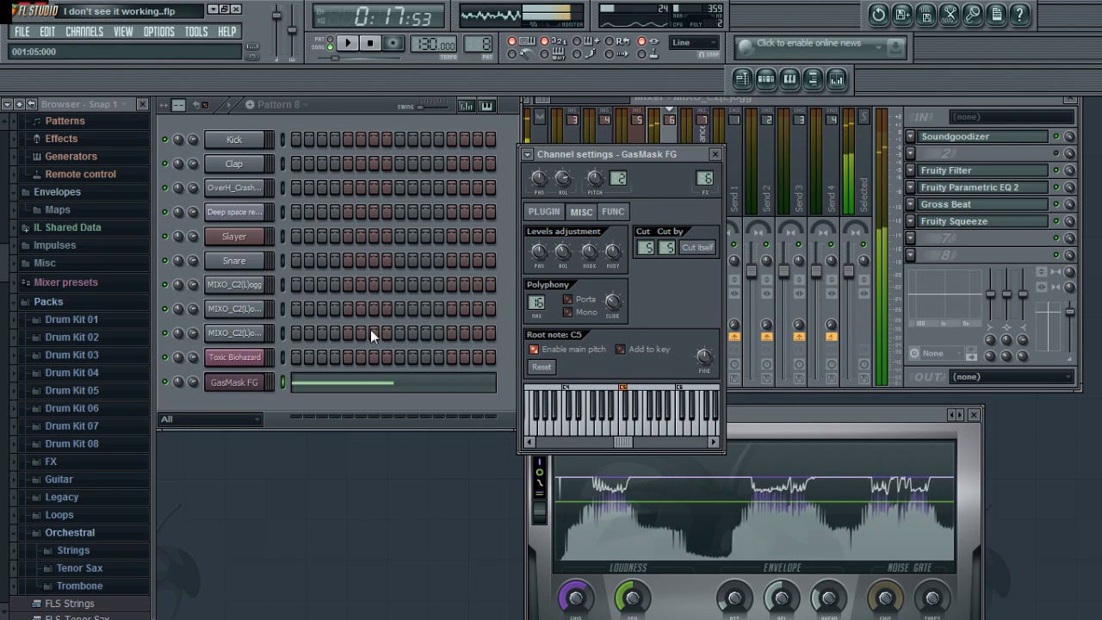
- Delete the GasMask FG channel
{"action": "right_click", "coordinate": [247, 380]}
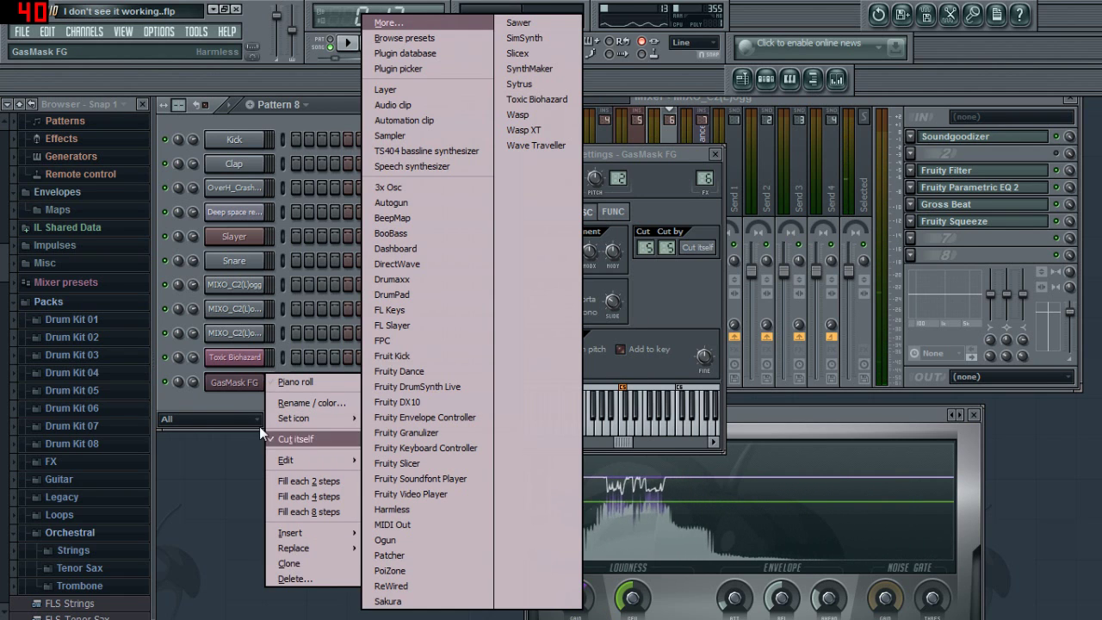
{"action": "left_click", "coordinate": [321, 579]}
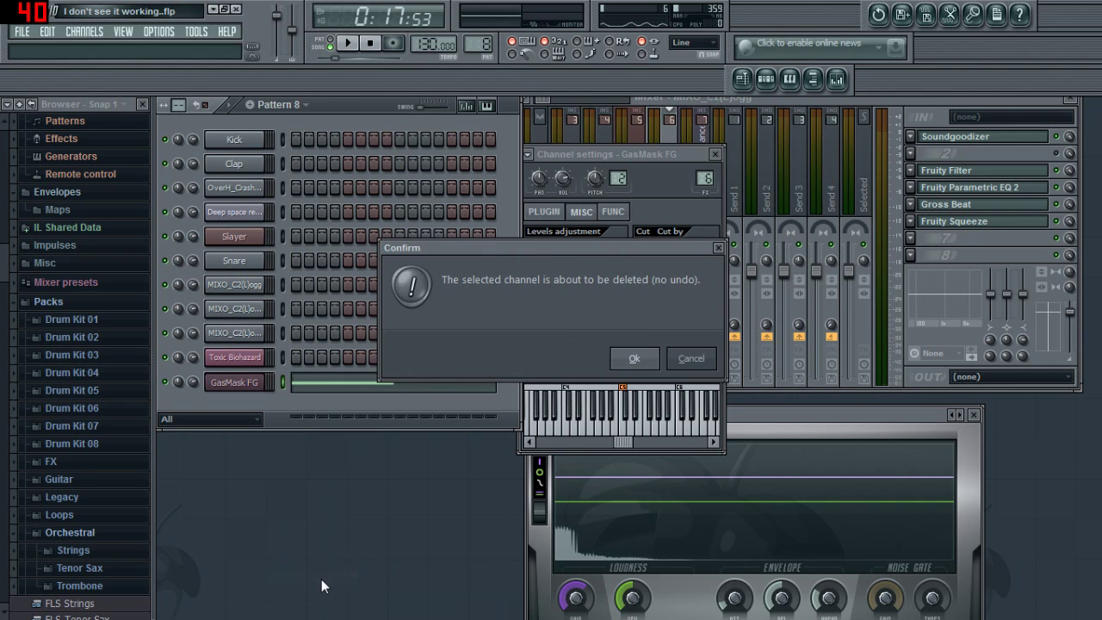
{"action": "key", "text": "Return"}
- Generate a riff of length 4 in the Toxic Biohazard piano roll with the riff machine, accept it, and stop playback
{"action": "right_click", "coordinate": [261, 365]}
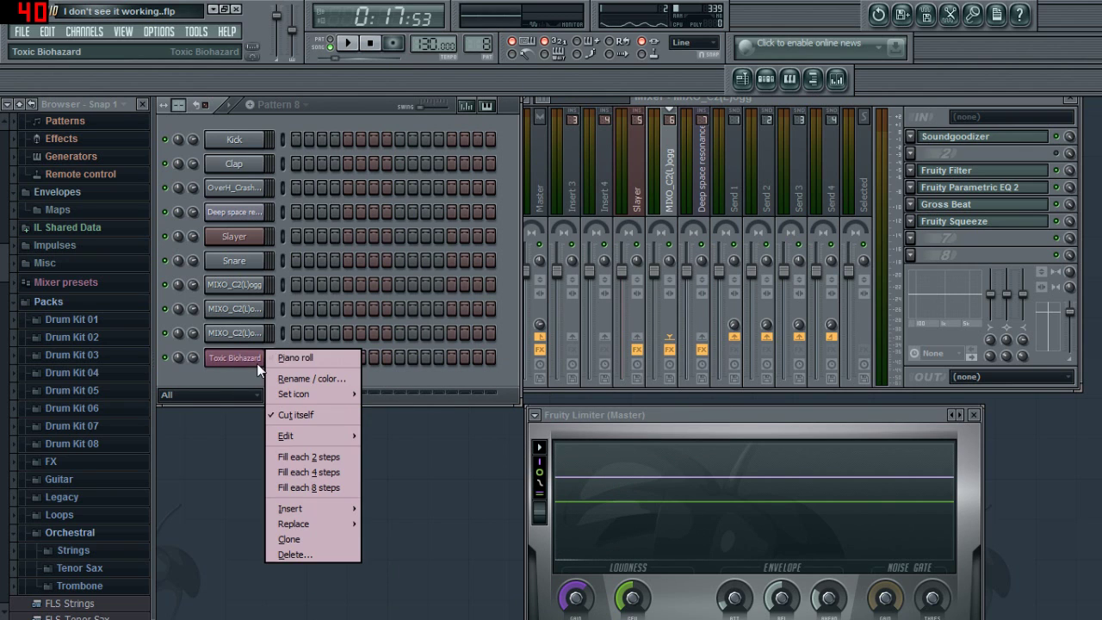
{"action": "left_click", "coordinate": [297, 362]}
{"action": "key", "text": "x"}
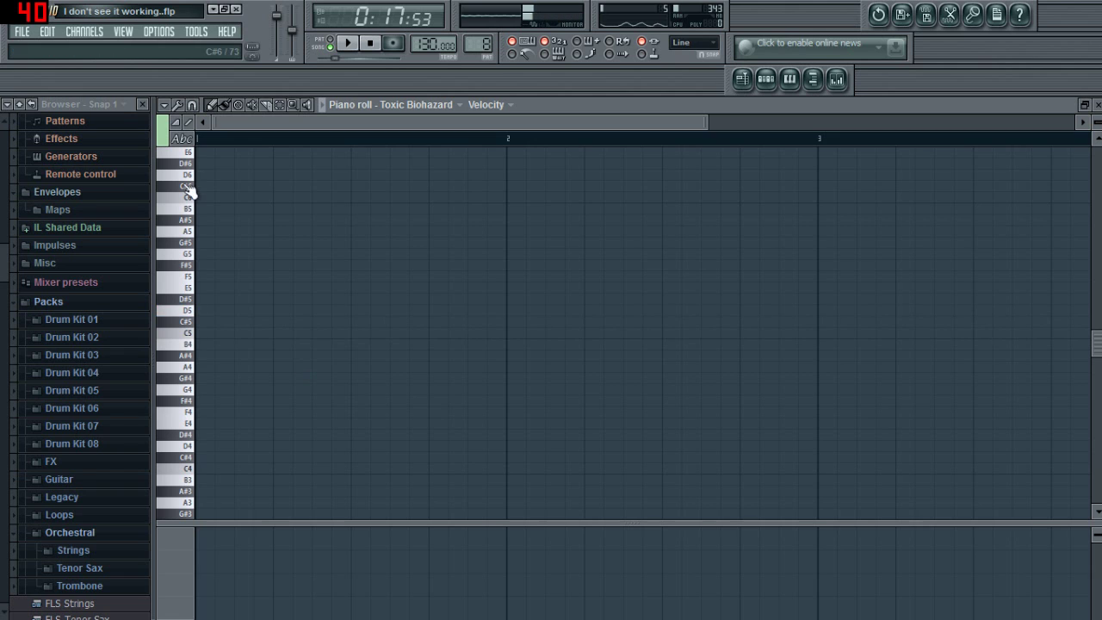
{"action": "left_click", "coordinate": [164, 104]}
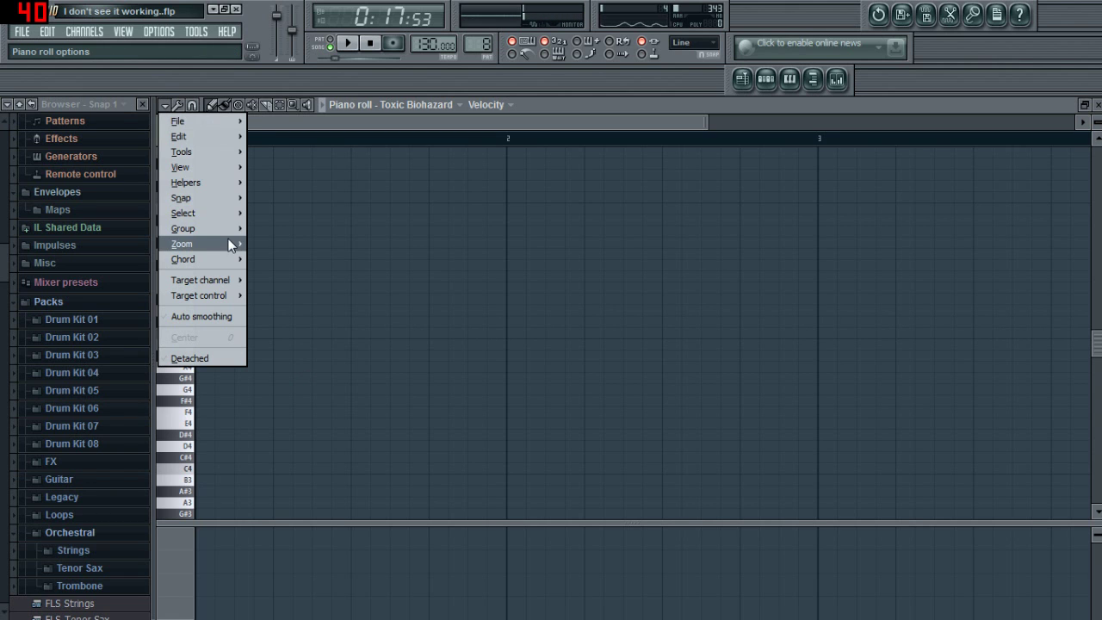
{"action": "mouse_move", "coordinate": [198, 152]}
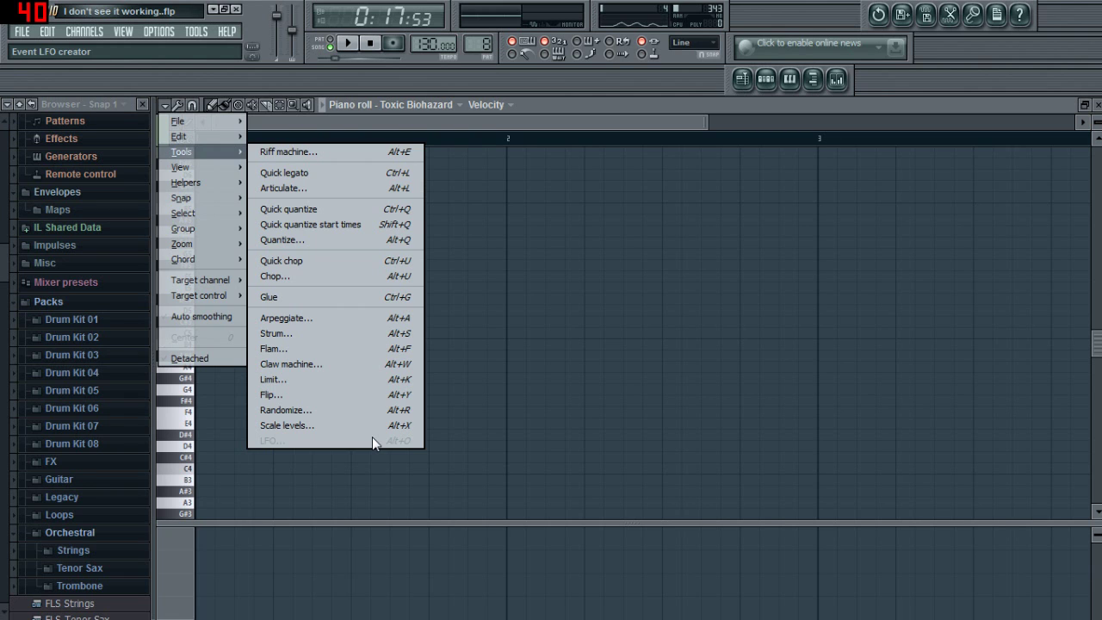
{"action": "left_click", "coordinate": [327, 158]}
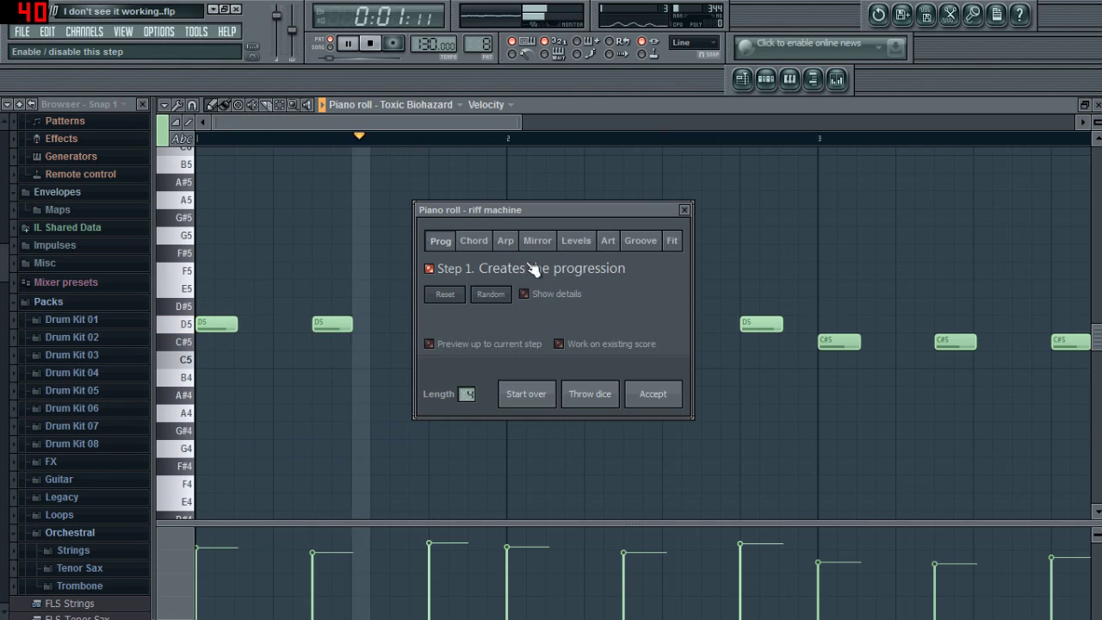
{"action": "left_click_drag", "start_coordinate": [614, 215], "coordinate": [575, 234]}
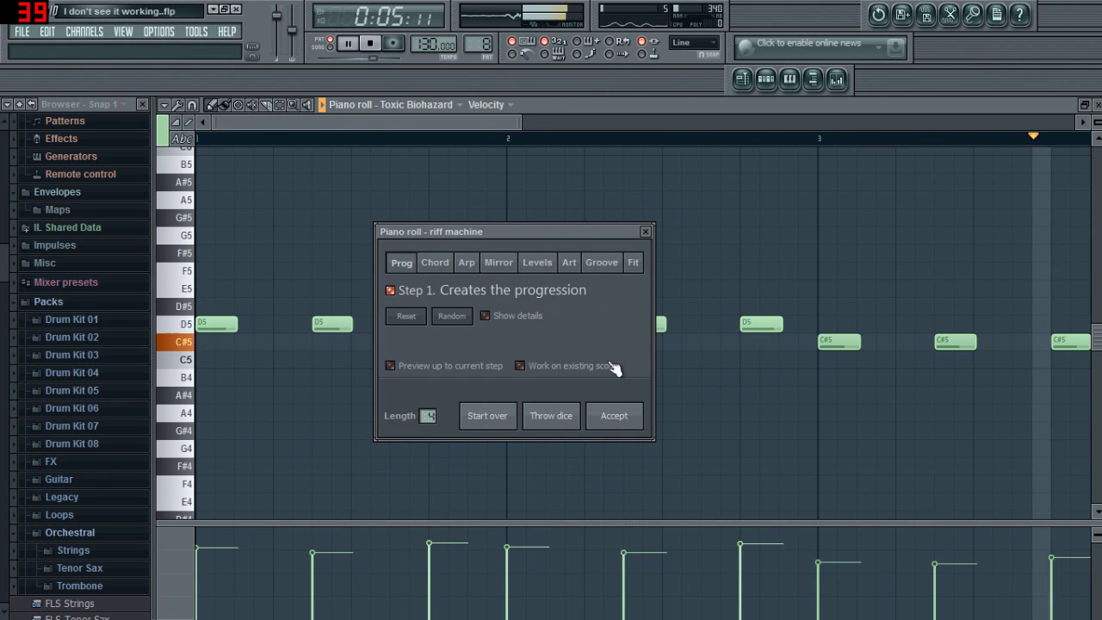
{"action": "left_click", "coordinate": [613, 414]}
{"action": "key", "text": "space"}
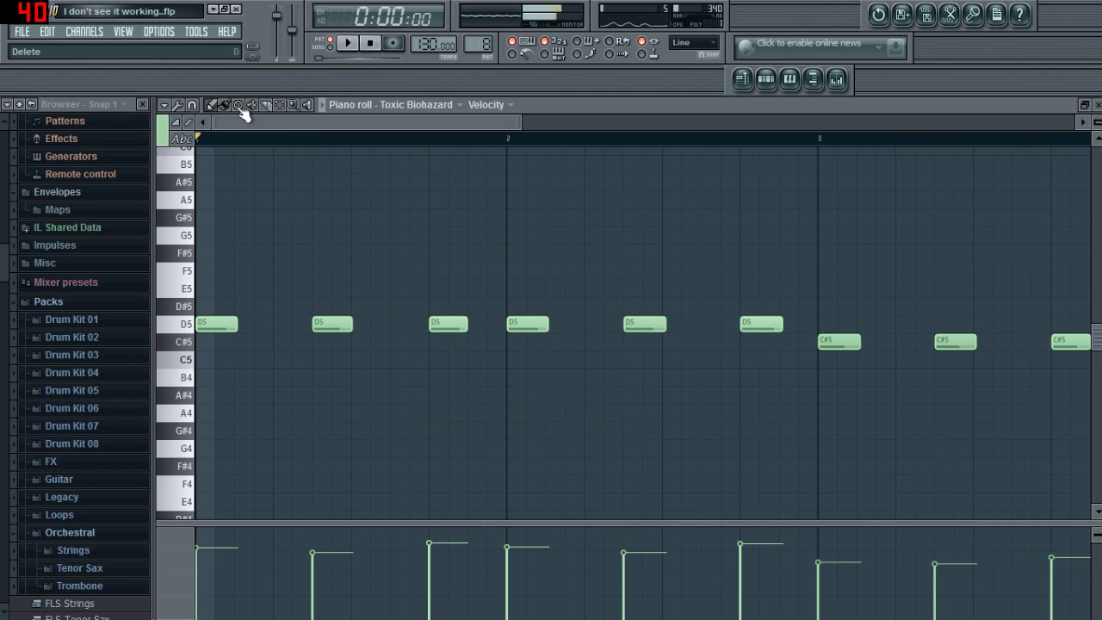
- Reopen the riff machine for Toxic Biohazard and audition several fully randomized riffs
{"action": "left_click", "coordinate": [165, 106]}
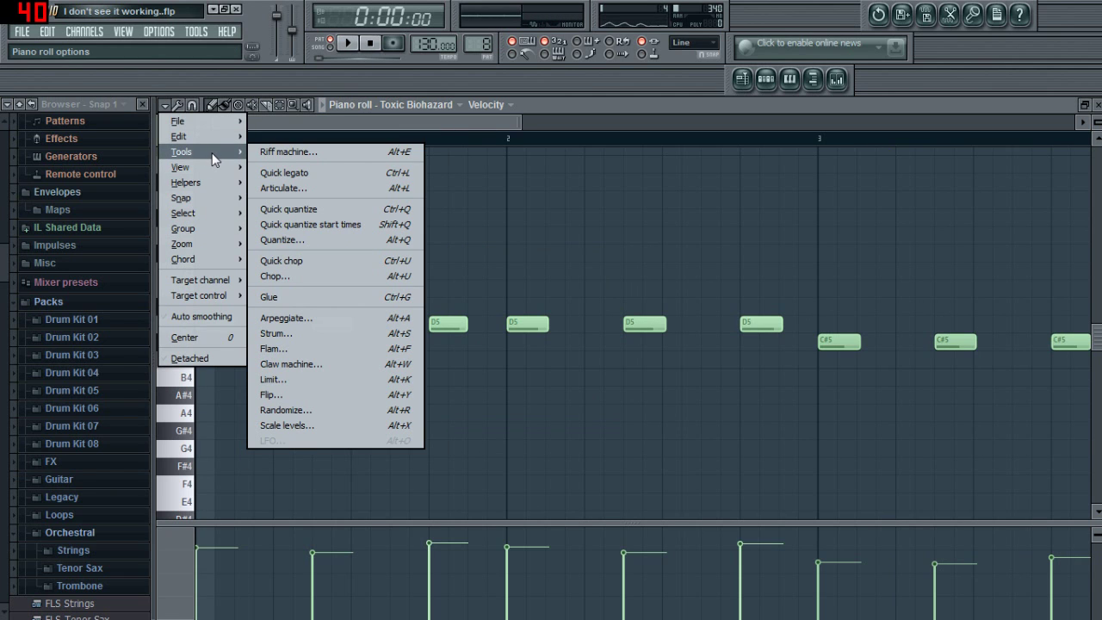
{"action": "left_click", "coordinate": [258, 151]}
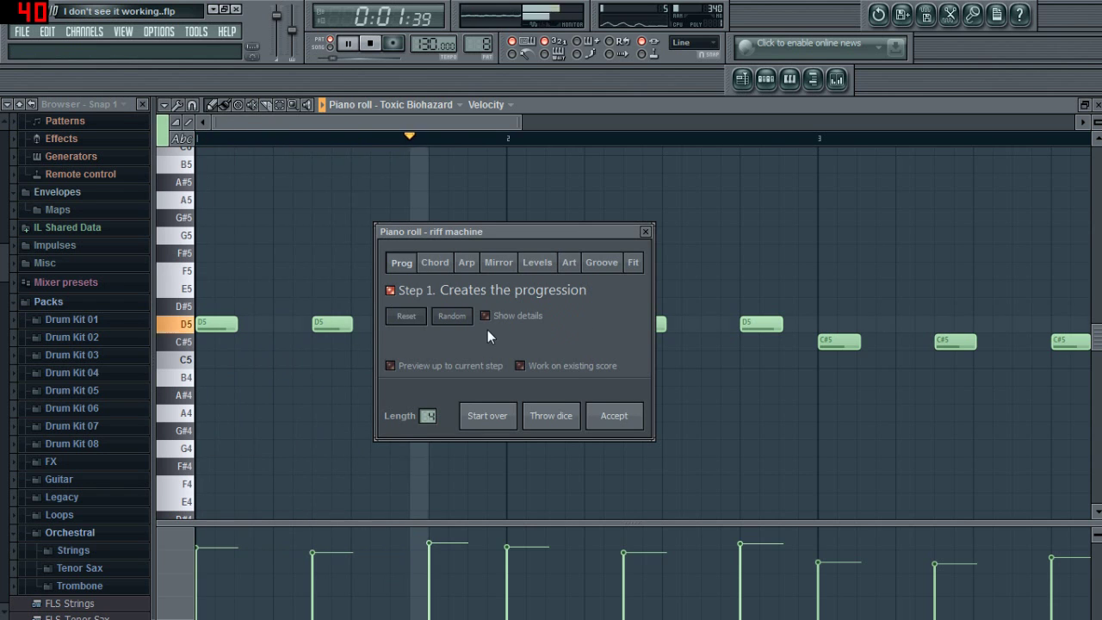
{"action": "left_click", "coordinate": [566, 413]}
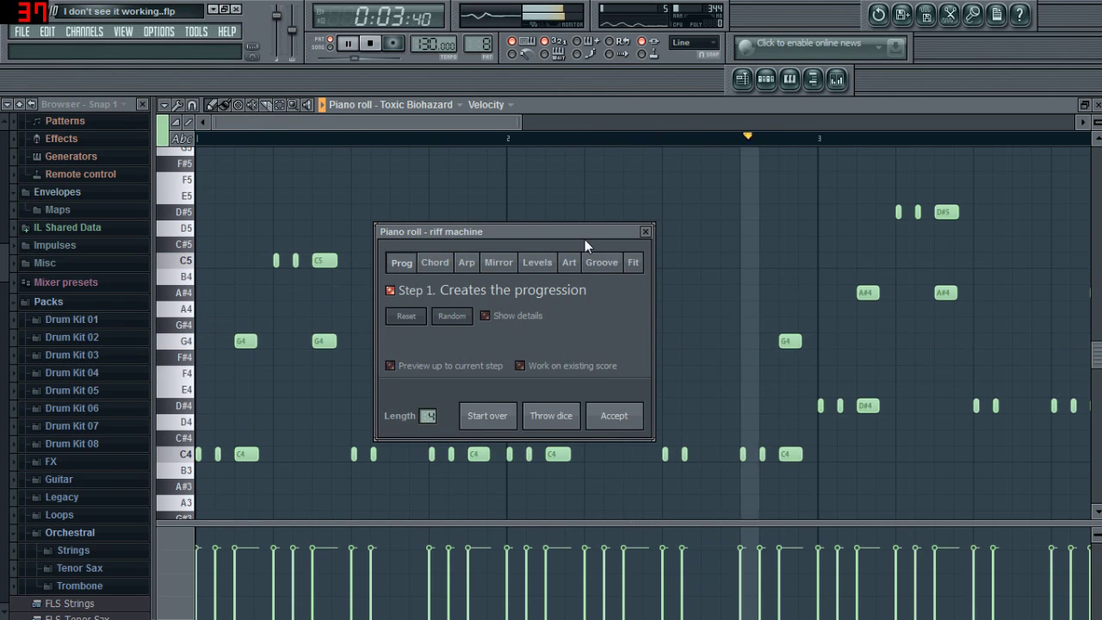
{"action": "left_click", "coordinate": [564, 418]}
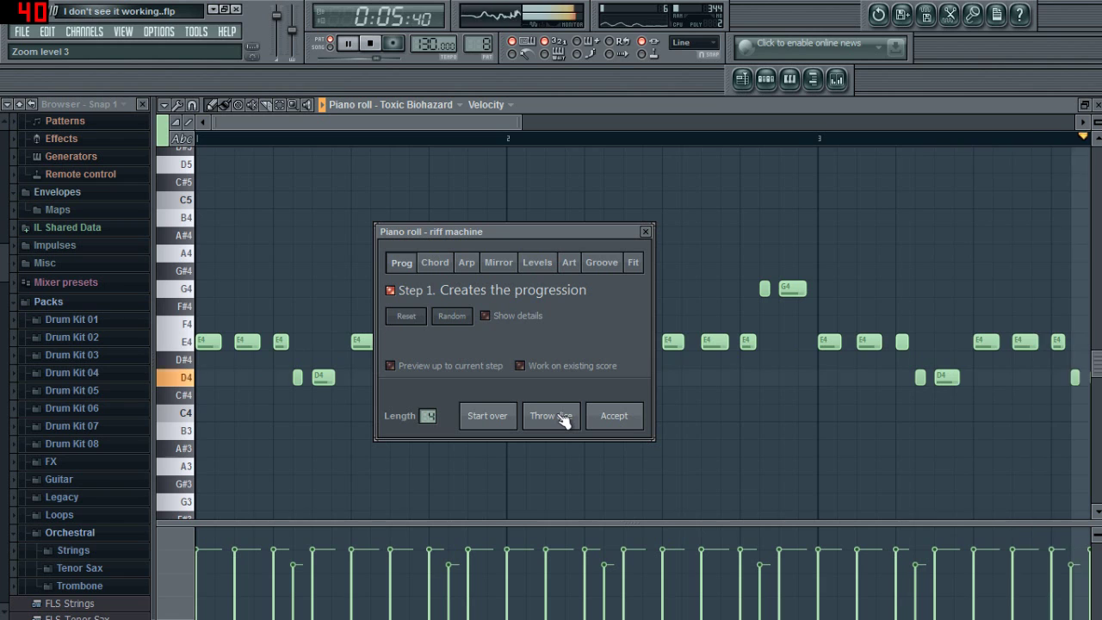
{"action": "left_click", "coordinate": [564, 417]}
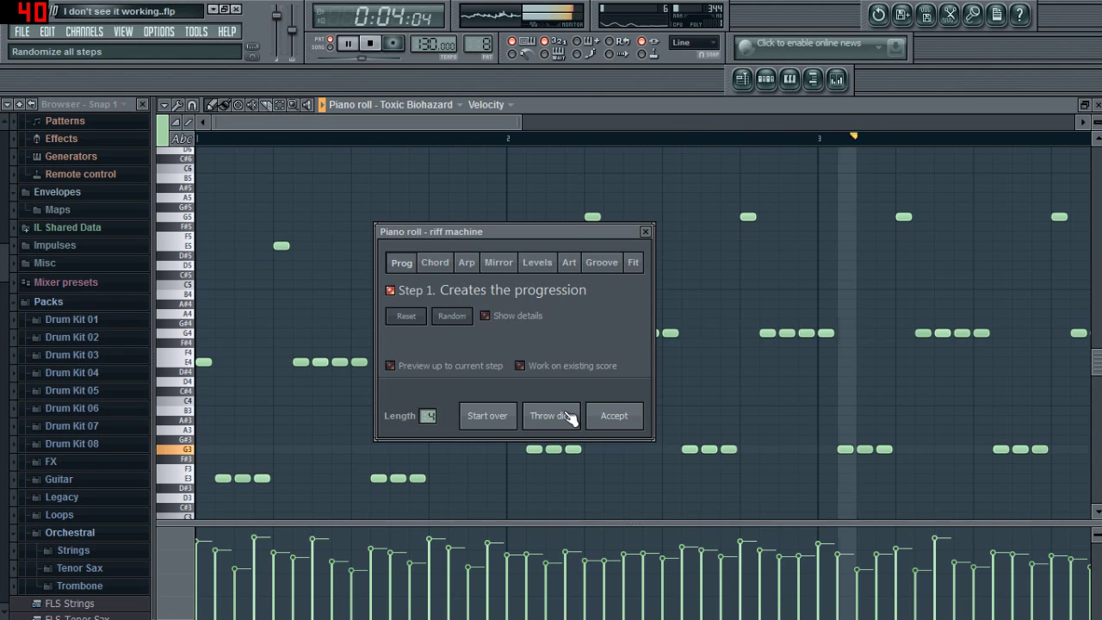
{"action": "left_click", "coordinate": [568, 416]}
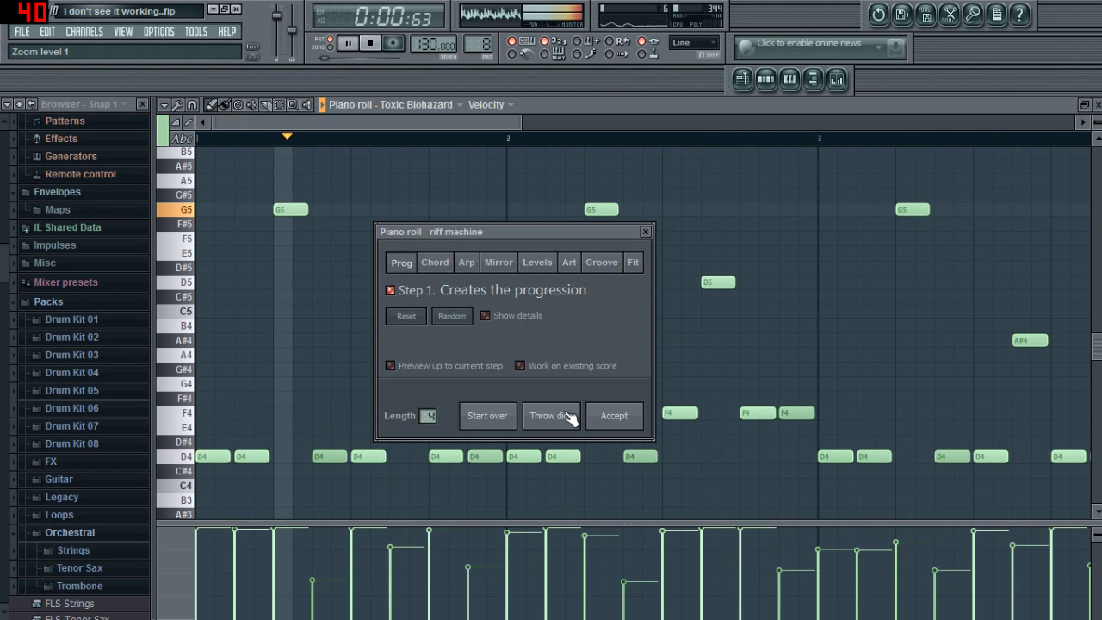
{"action": "left_click", "coordinate": [569, 416]}
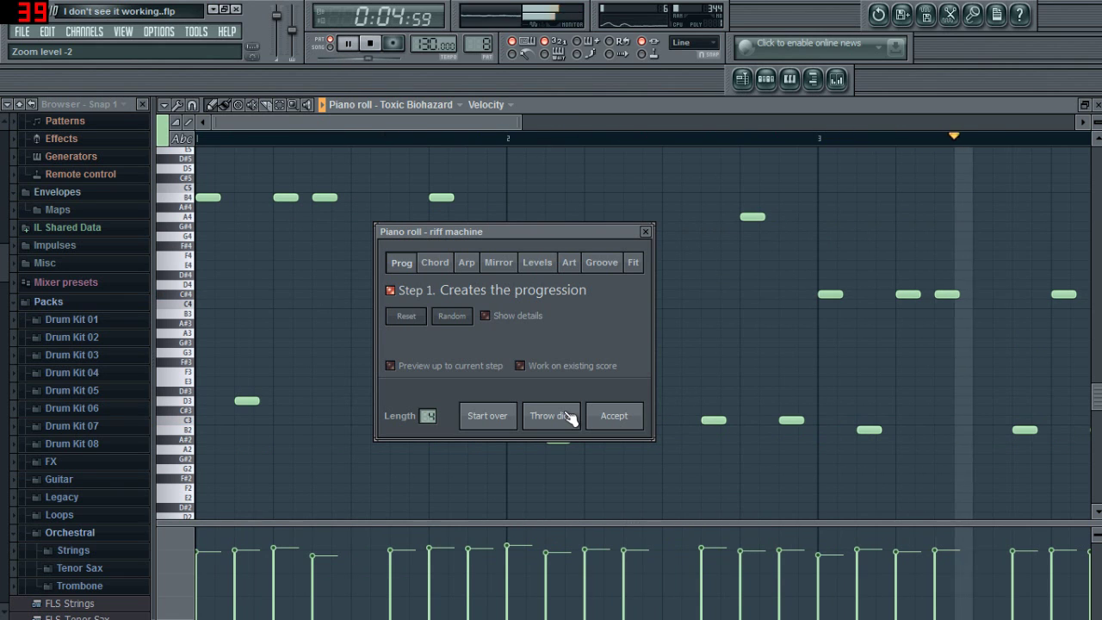
{"action": "left_click", "coordinate": [568, 417]}
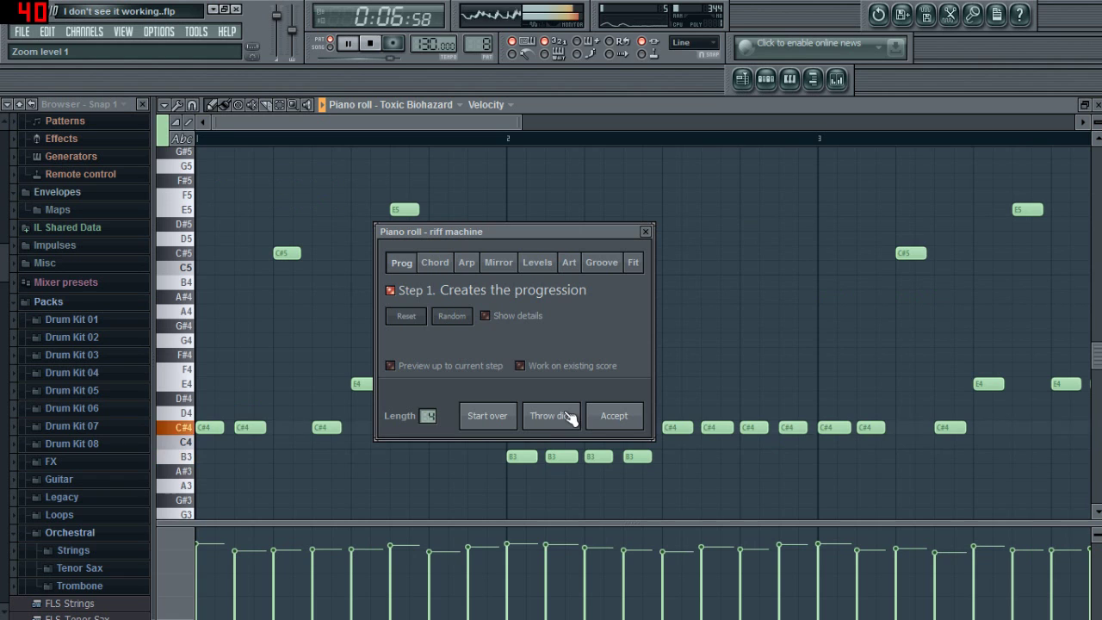
- Randomize two more riffs from the riff machine's Groove step, close it without accepting, and return to the step sequencer
{"action": "left_click", "coordinate": [612, 267]}
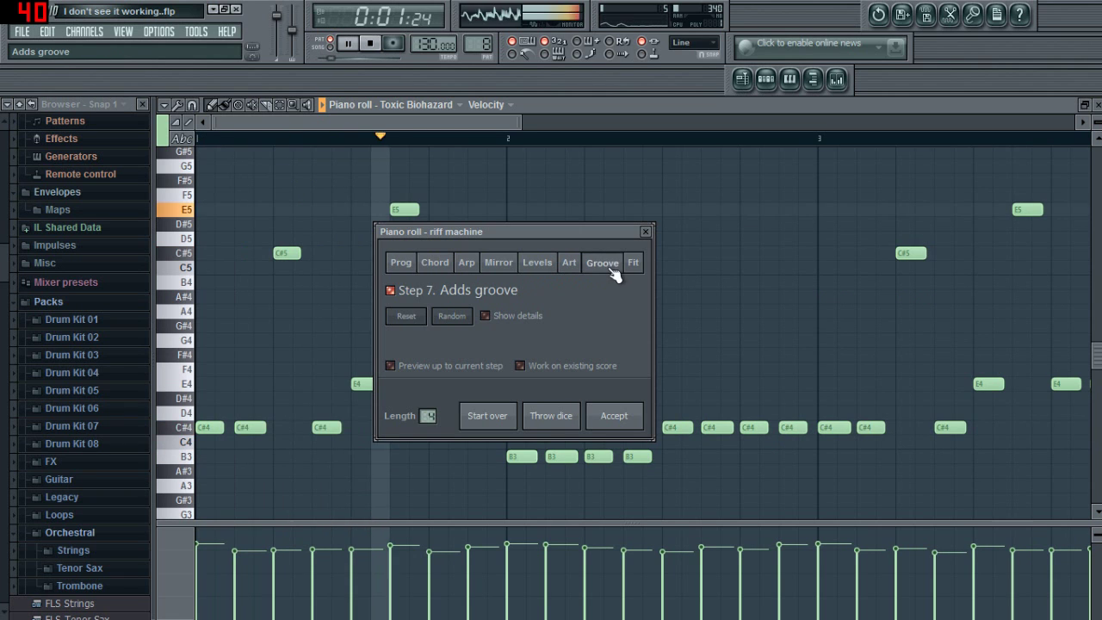
{"action": "left_click", "coordinate": [551, 416]}
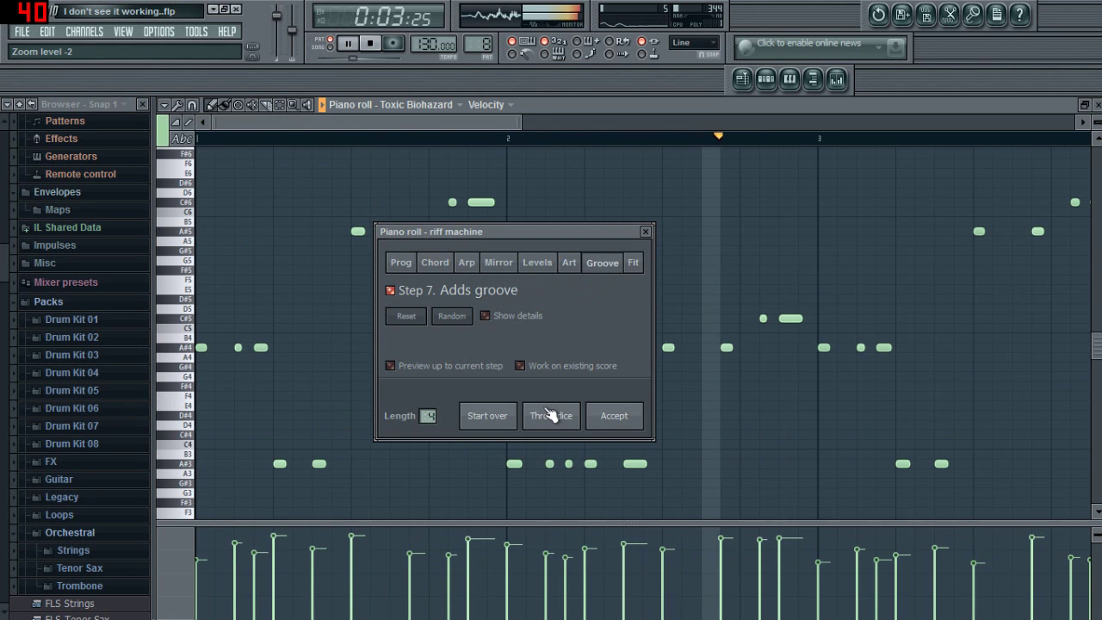
{"action": "left_click", "coordinate": [551, 415]}
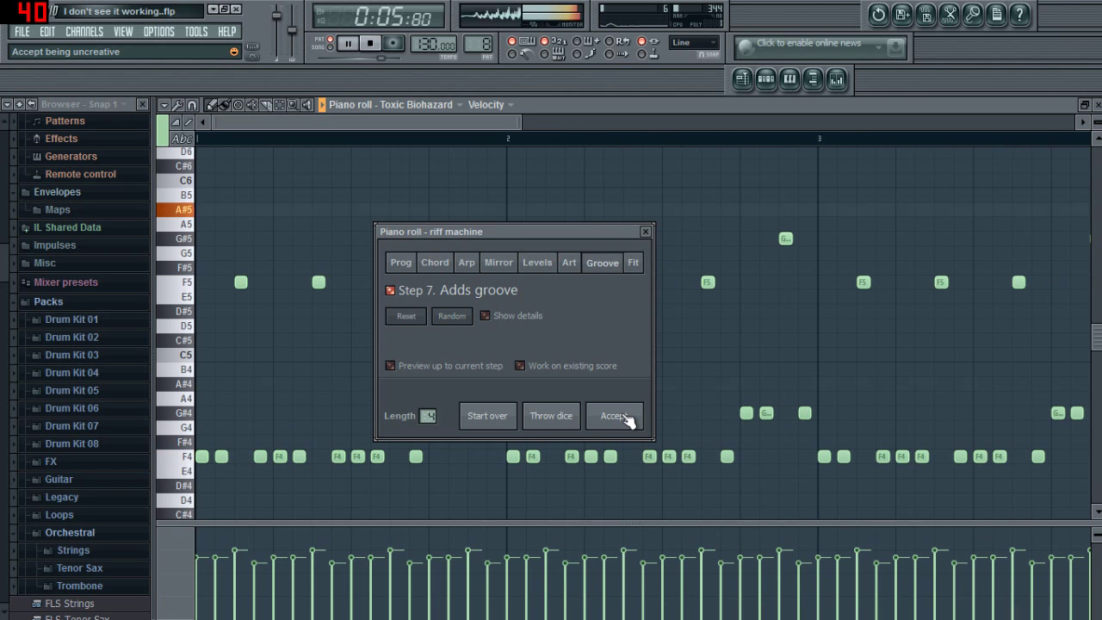
{"action": "key", "text": "space"}
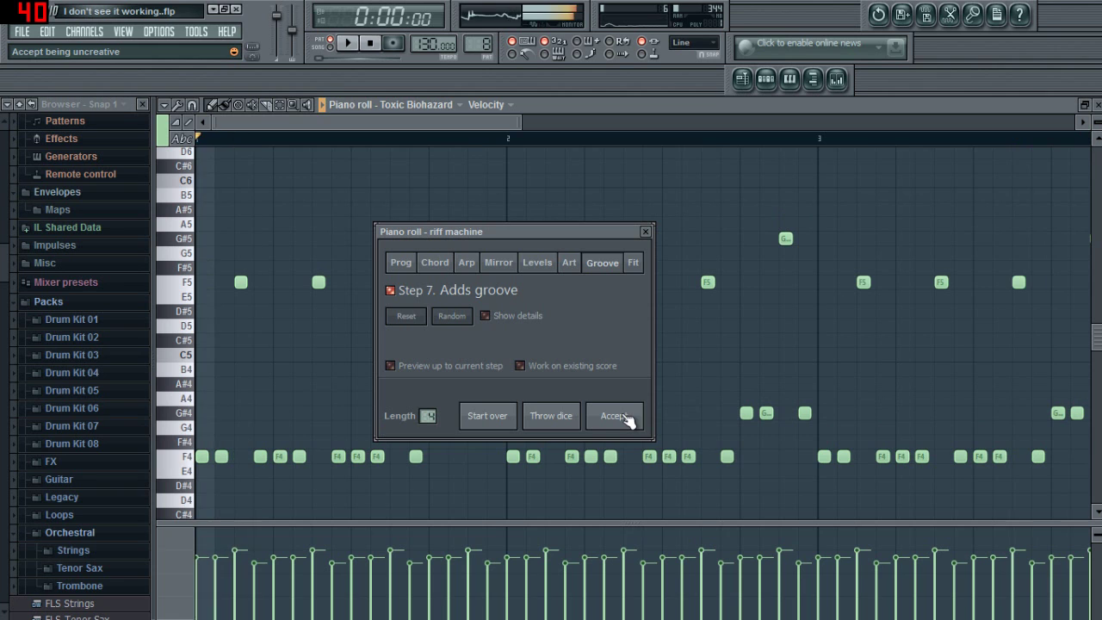
{"action": "left_click", "coordinate": [645, 231]}
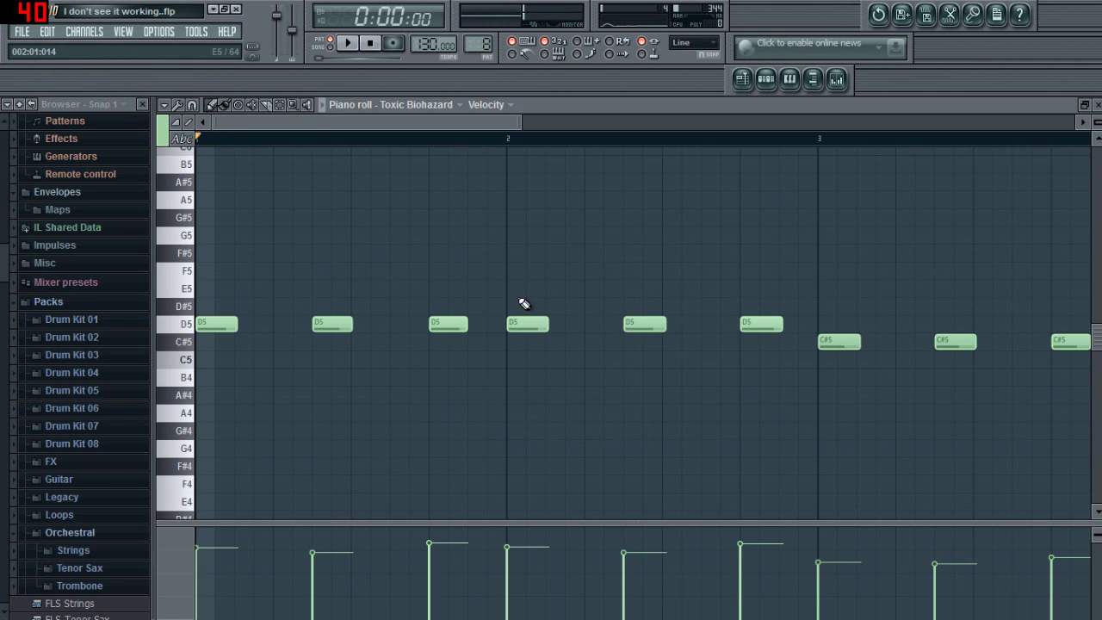
{"action": "key", "text": "F7"}
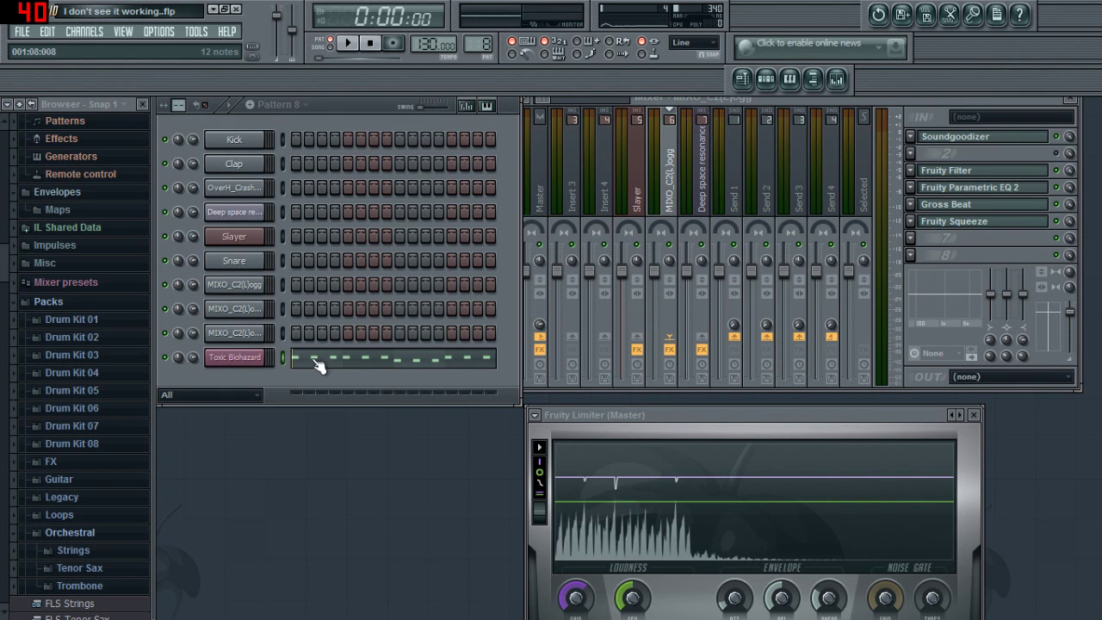
- Clear all notes from the Toxic Biohazard channel's piano roll in Pattern 8 and return to the step sequencer
{"action": "left_click", "coordinate": [339, 364]}
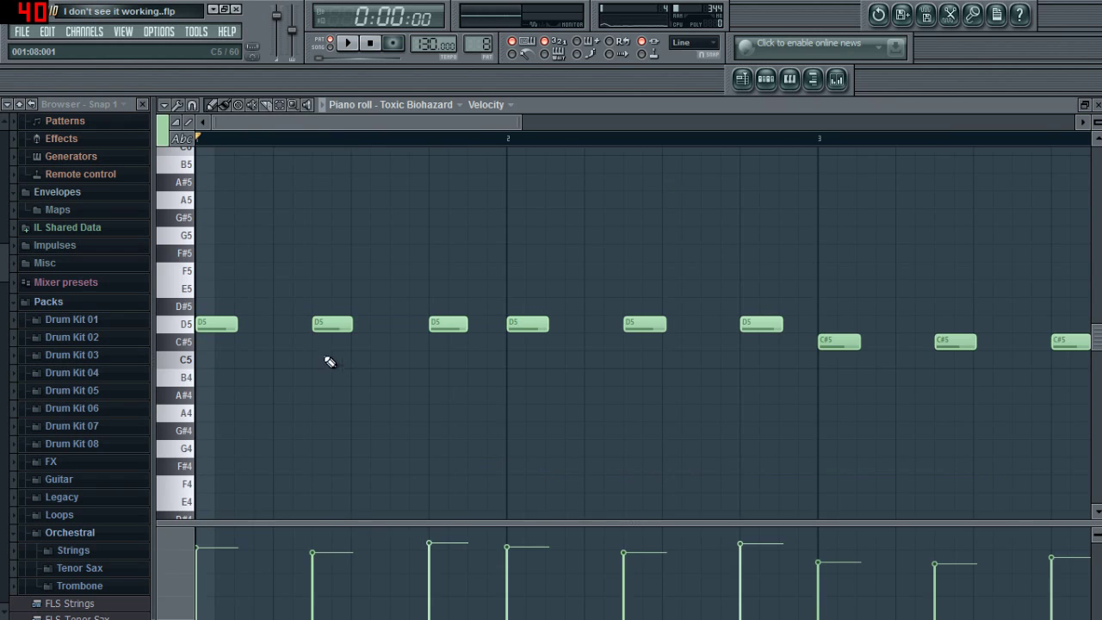
{"action": "key", "text": "ctrl+a"}
{"action": "key", "text": "F7"}
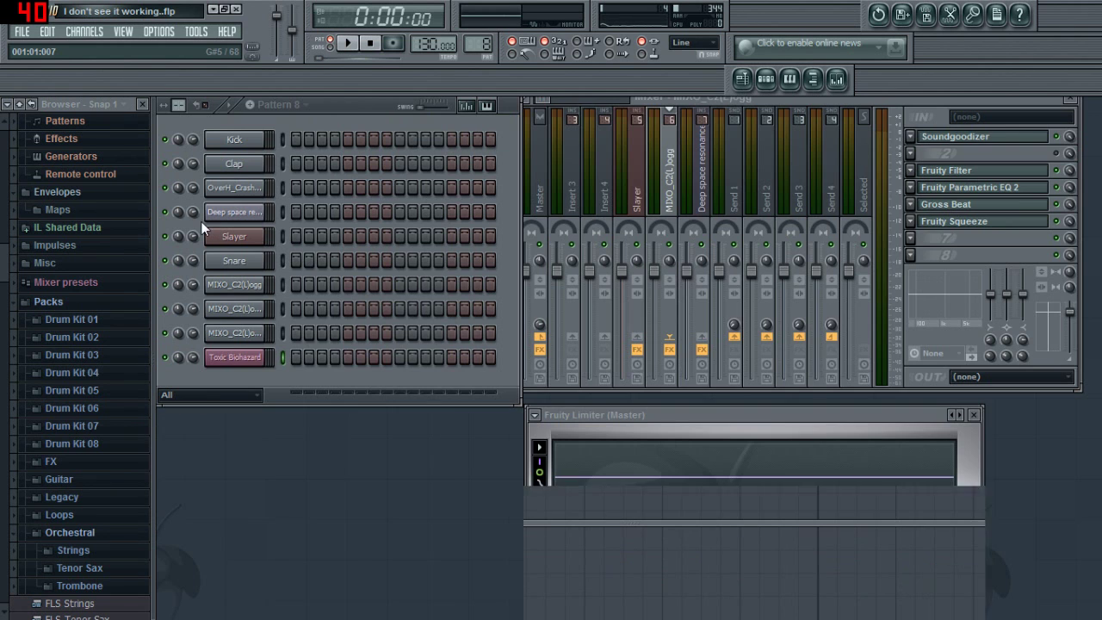
- Erase the four Pattern 8 clips from Track 5 of the playlist and set the playback position to bar 9
{"action": "left_click", "coordinate": [738, 84]}
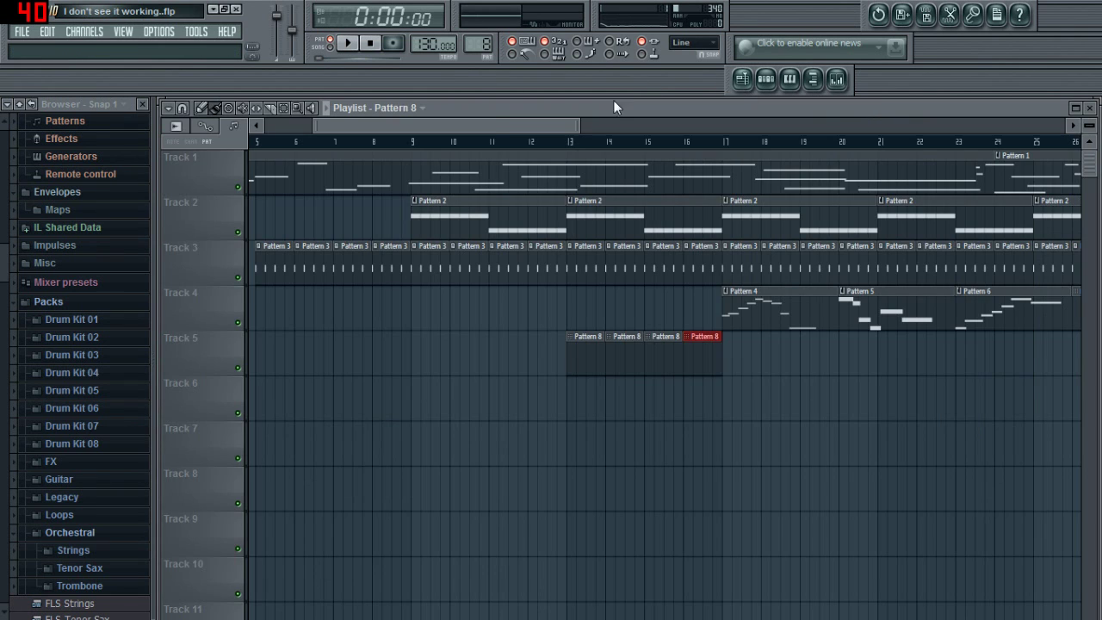
{"action": "left_click_drag", "start_coordinate": [483, 123], "coordinate": [468, 120]}
{"action": "left_click", "coordinate": [456, 141]}
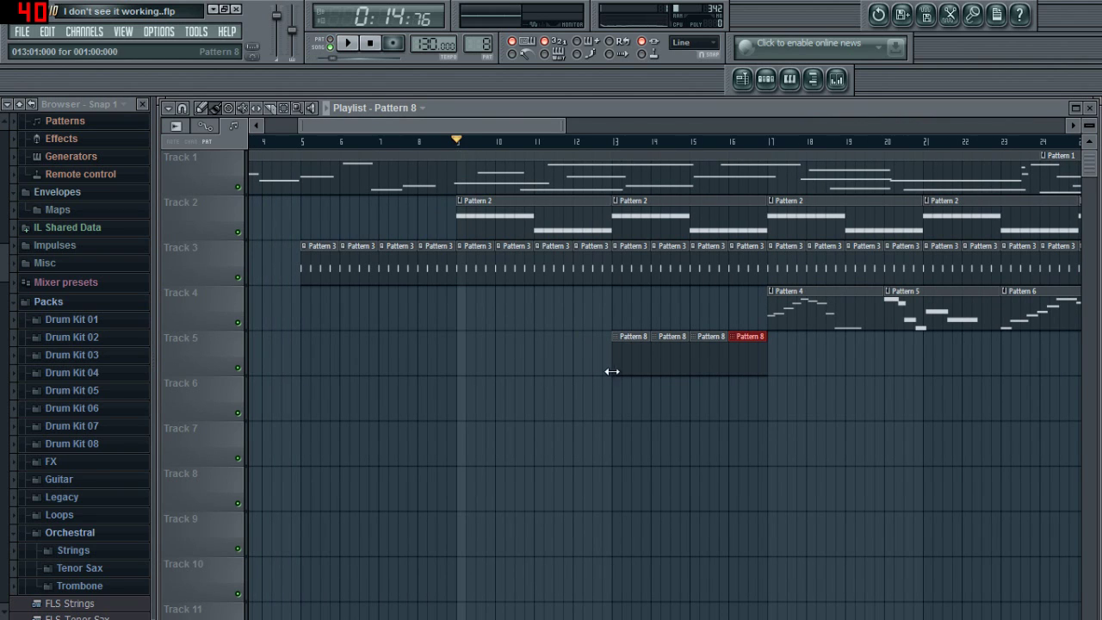
{"action": "mouse_move", "coordinate": [602, 365]}
{"action": "left_mouse_down"}
{"action": "mouse_move", "coordinate": [632, 348]}
{"action": "mouse_move", "coordinate": [815, 406]}
{"action": "left_mouse_up"}
- Listen to the arrangement from several positions between bars 9 and 12, and move the playback position to bar 17
{"action": "key", "text": "space"}
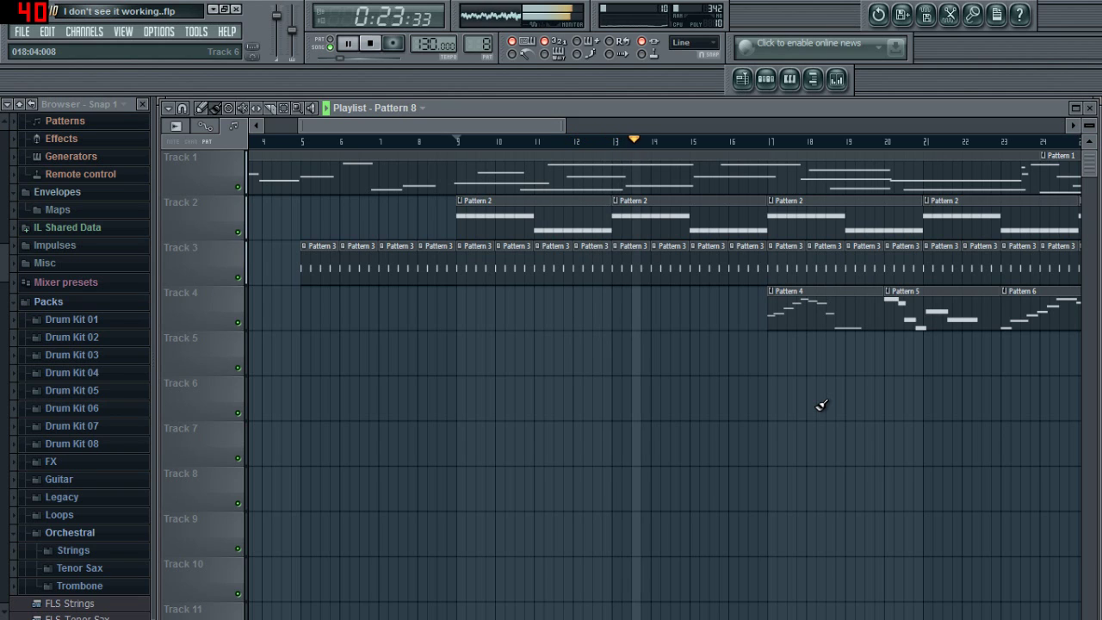
{"action": "key", "text": "space"}
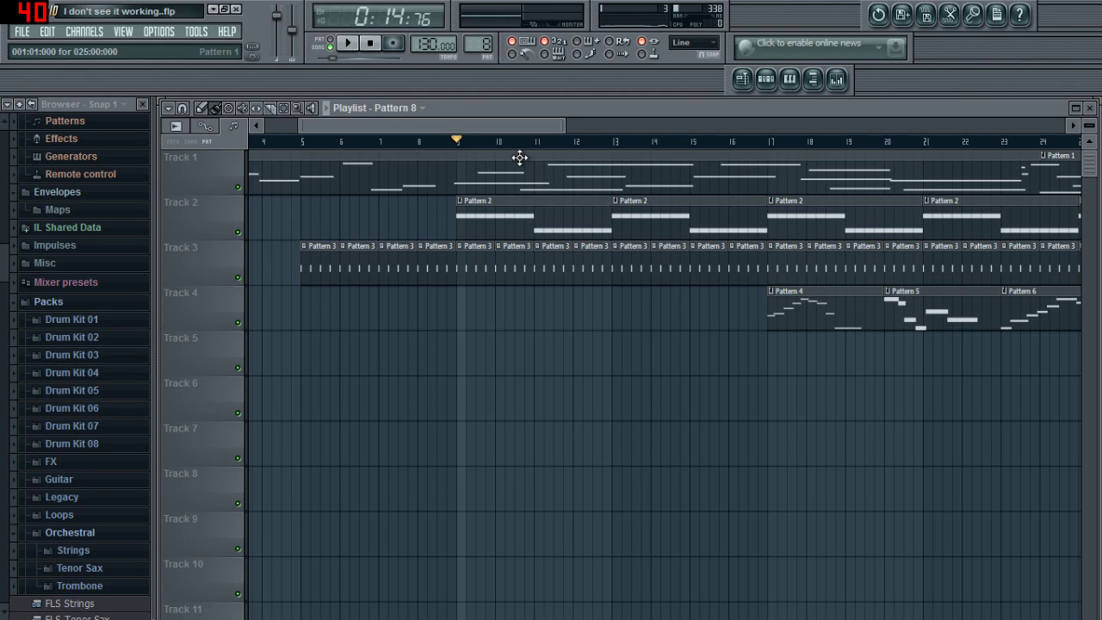
{"action": "left_click", "coordinate": [565, 142]}
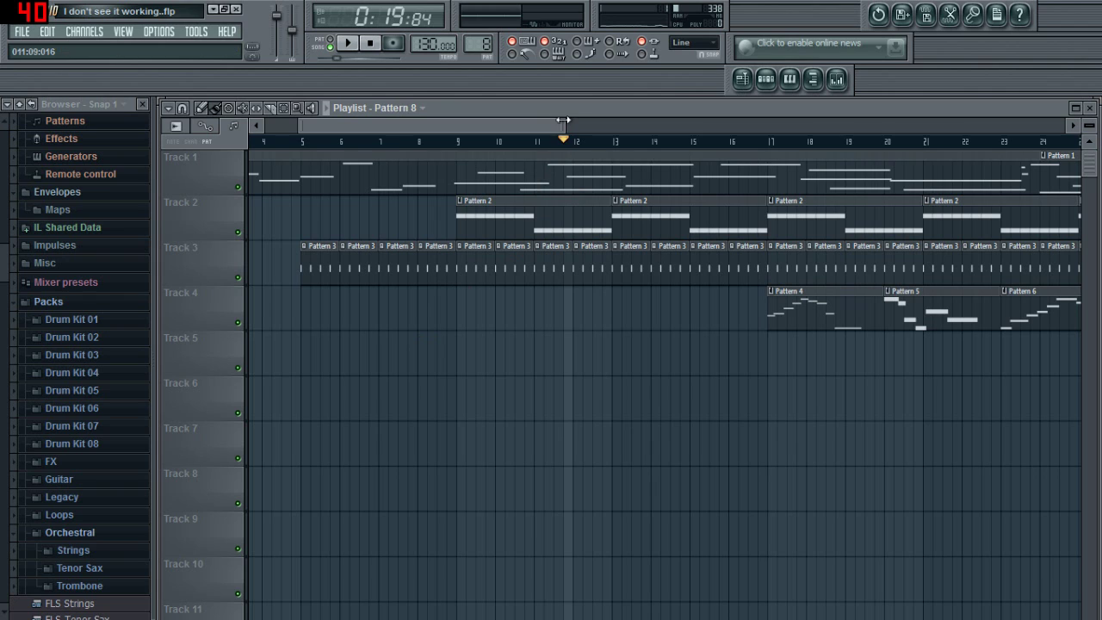
{"action": "left_click", "coordinate": [586, 142]}
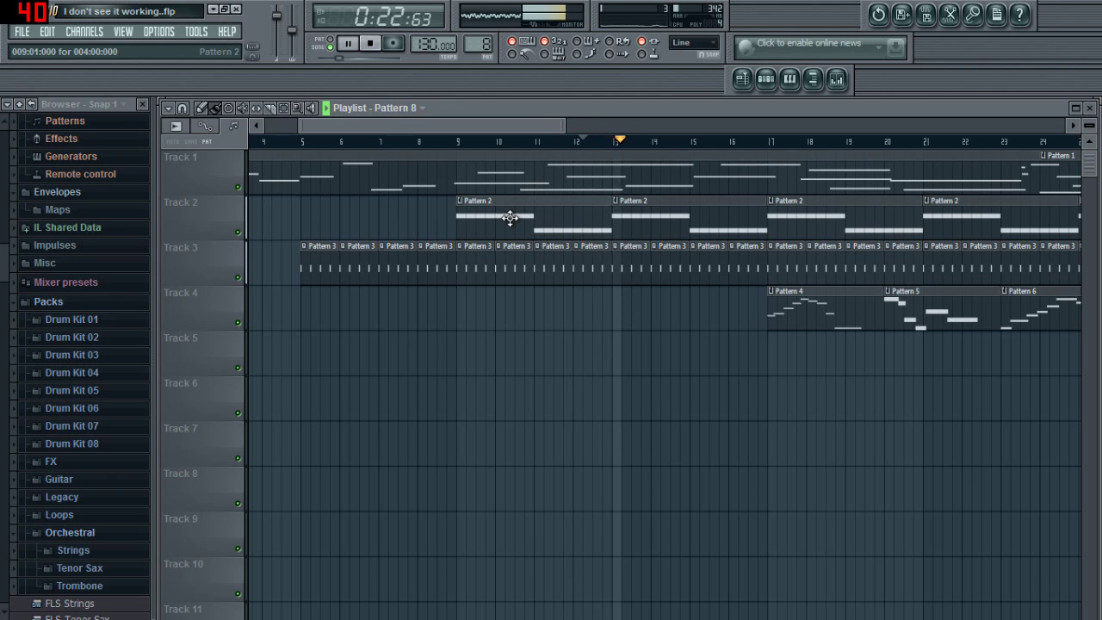
{"action": "left_click", "coordinate": [529, 142]}
{"action": "left_click", "coordinate": [526, 142]}
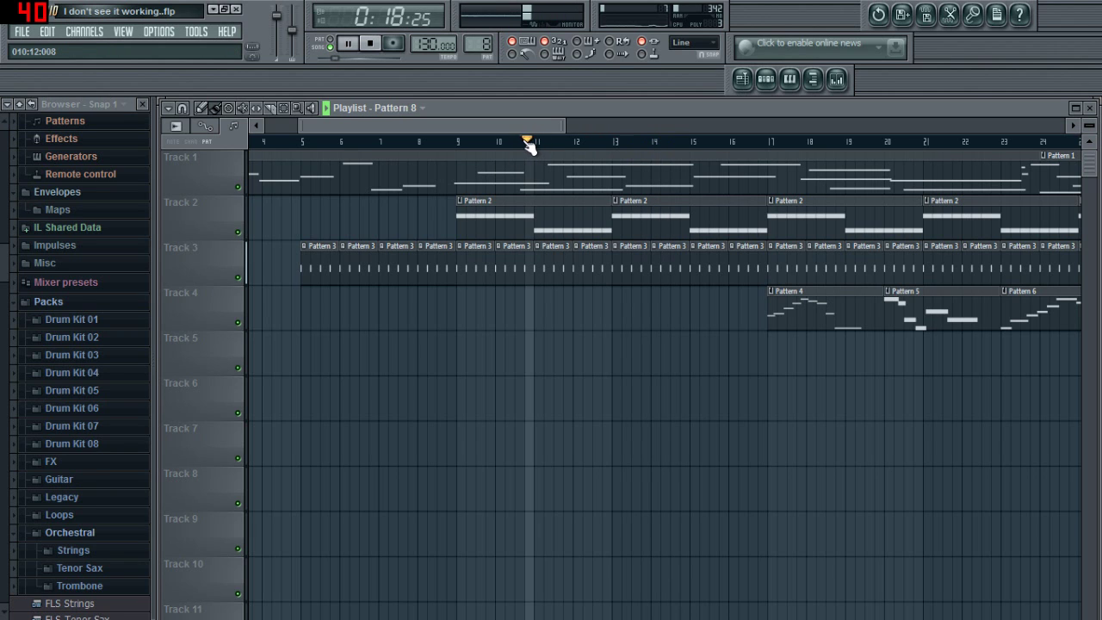
{"action": "left_click", "coordinate": [520, 143]}
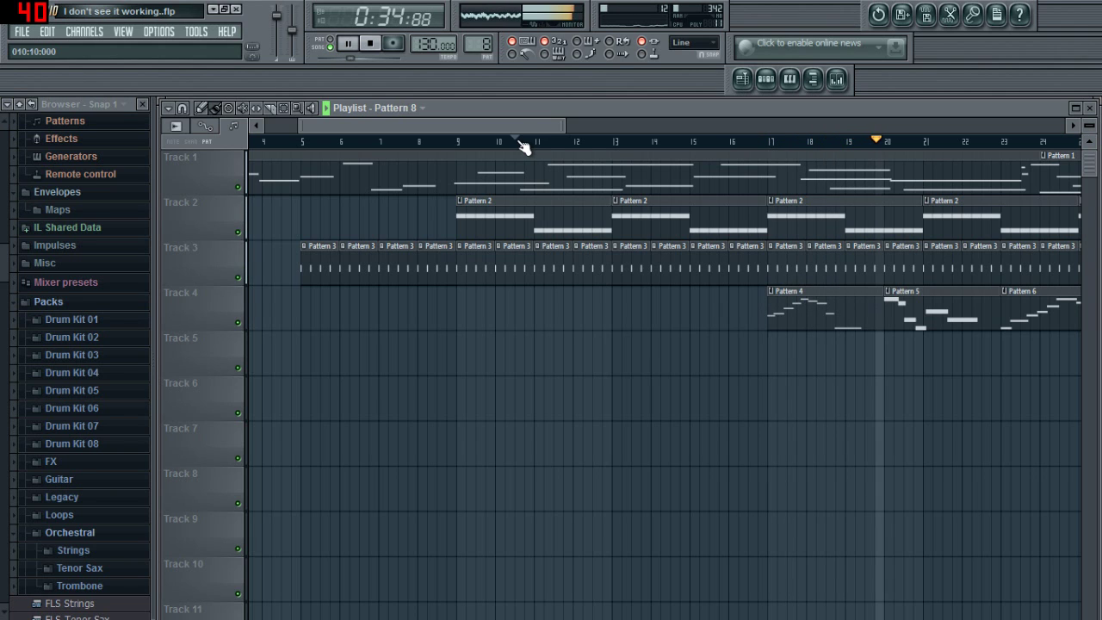
{"action": "left_click", "coordinate": [519, 142]}
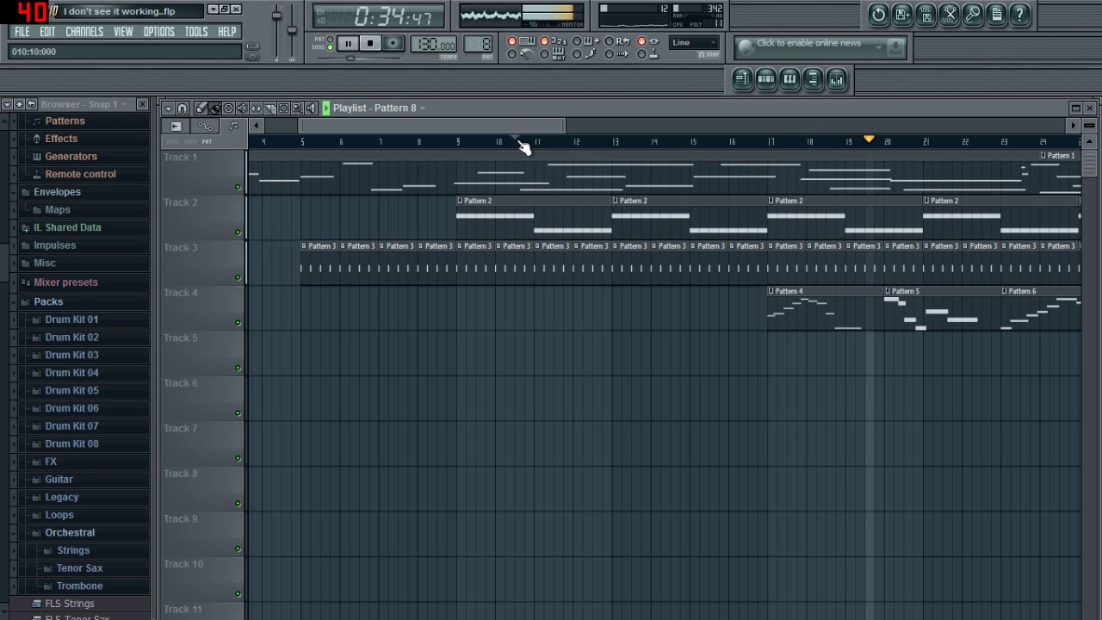
{"action": "key", "text": "space"}
{"action": "left_click", "coordinate": [521, 143]}
{"action": "key", "text": "F5"}
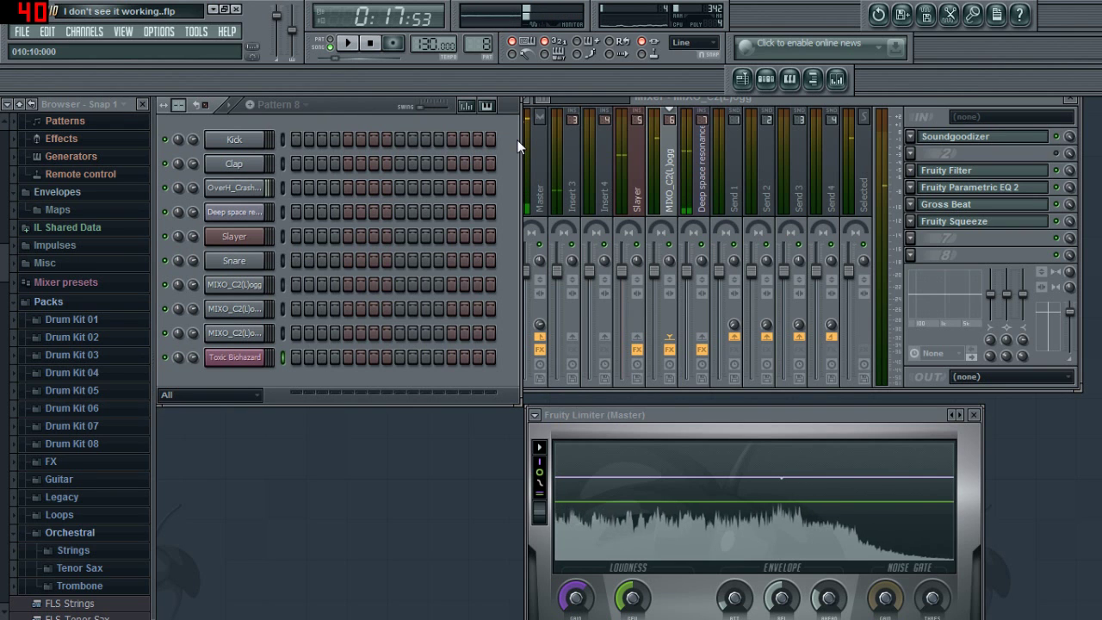
{"action": "left_click", "coordinate": [742, 80]}
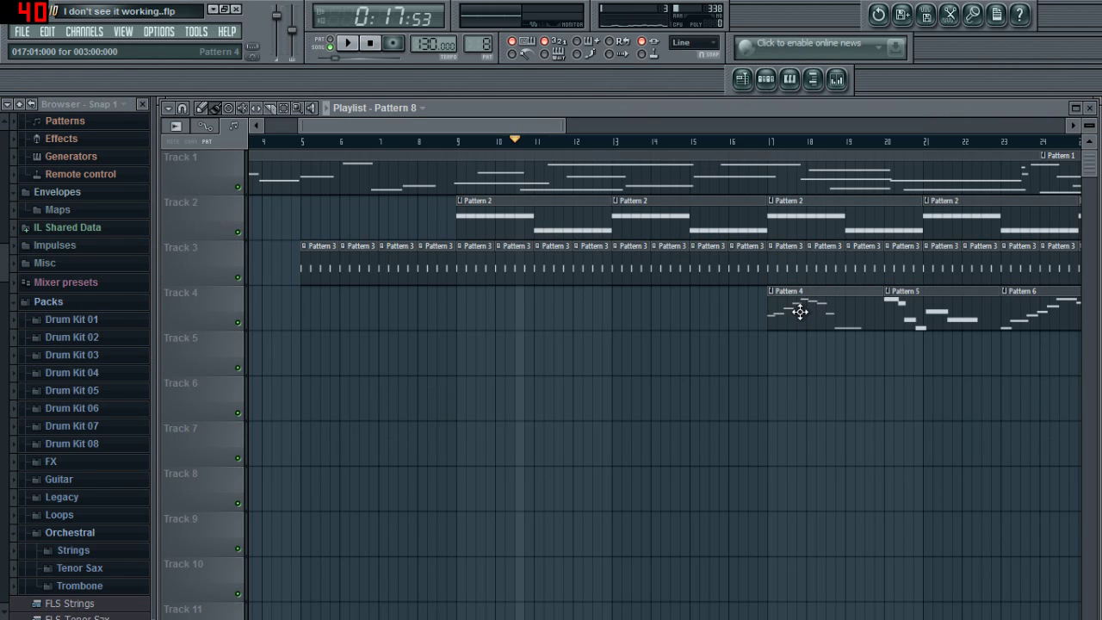
{"action": "left_click", "coordinate": [769, 143]}
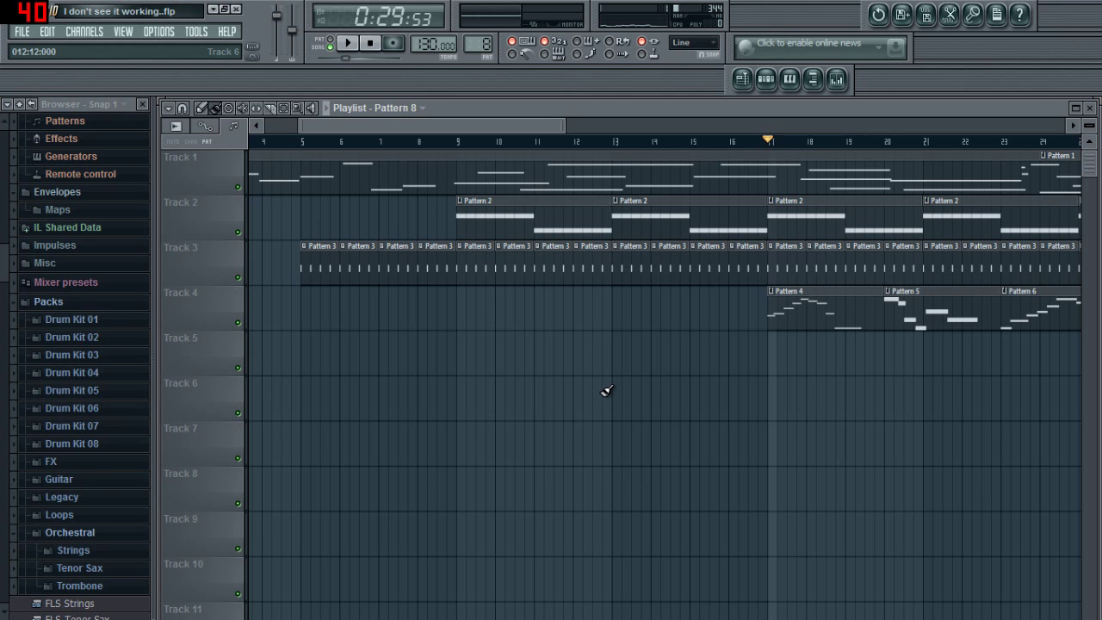
- Replace the Toxic Biohazard channel's generator with Sytrus
{"action": "key", "text": "F5"}
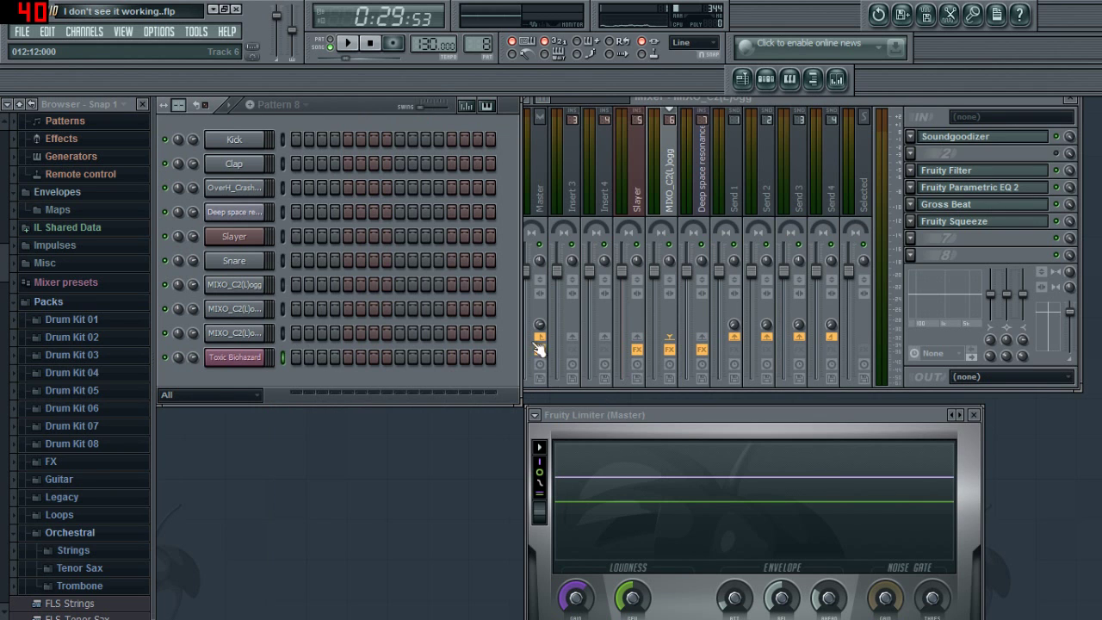
{"action": "right_click", "coordinate": [245, 359]}
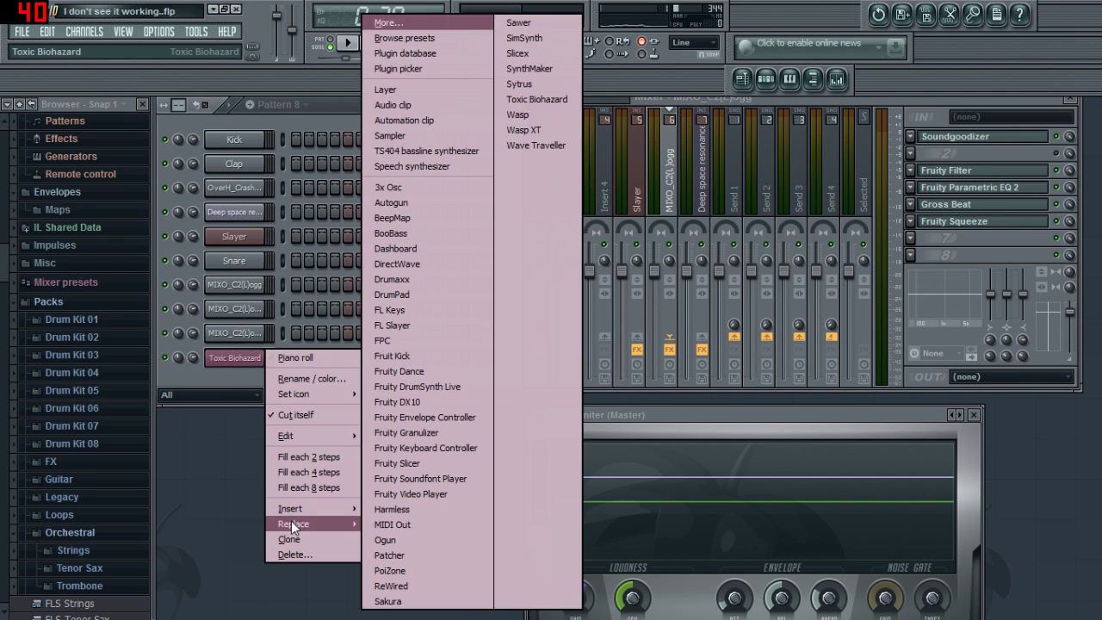
{"action": "mouse_move", "coordinate": [314, 522]}
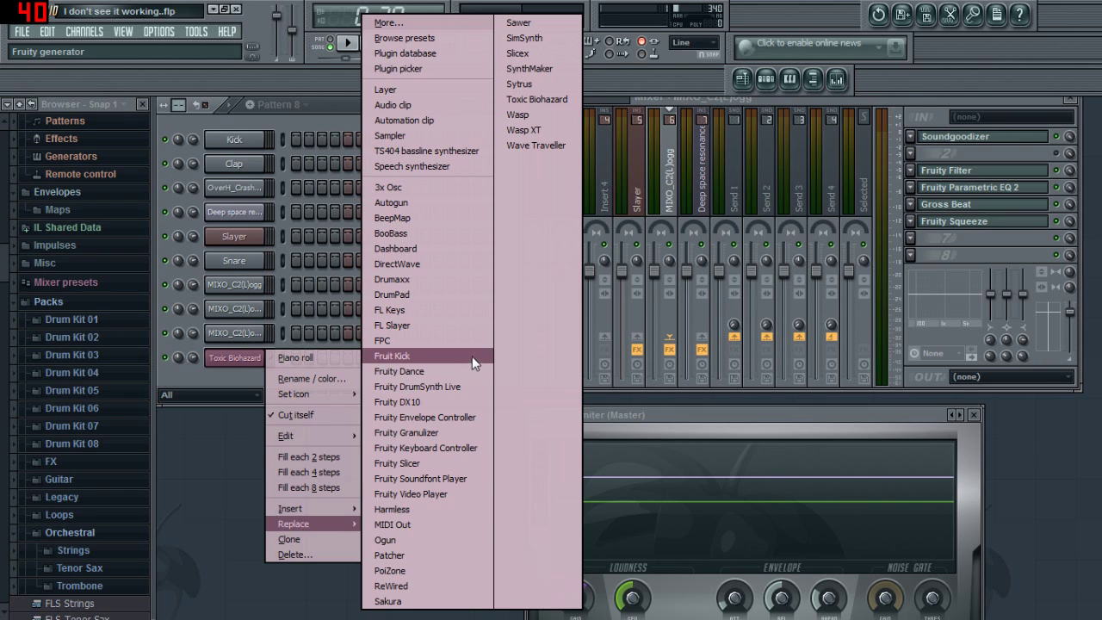
{"action": "left_click", "coordinate": [538, 85]}
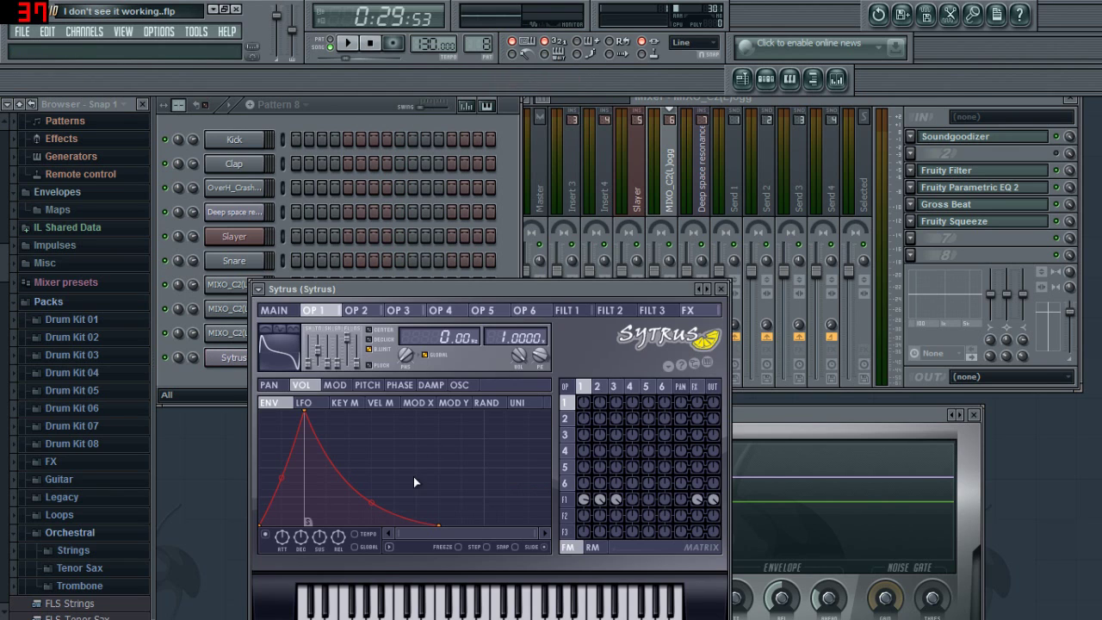
- Try the Moon ray preset from Sytrus's arpeggiated presets, followed by Moon ray 2
{"action": "left_click", "coordinate": [258, 289]}
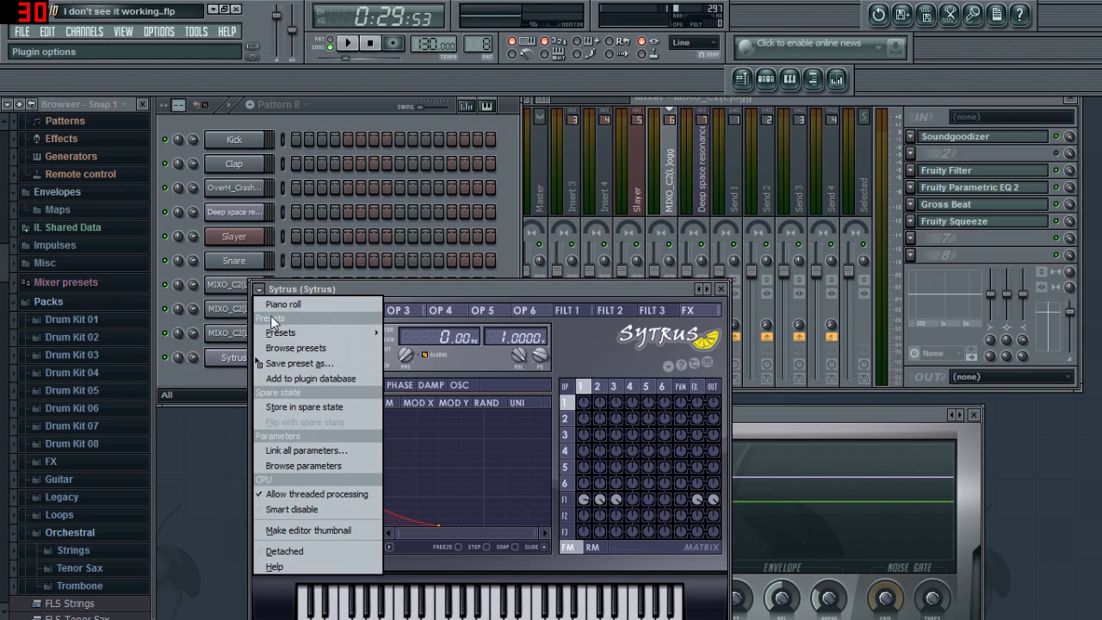
{"action": "mouse_move", "coordinate": [277, 329]}
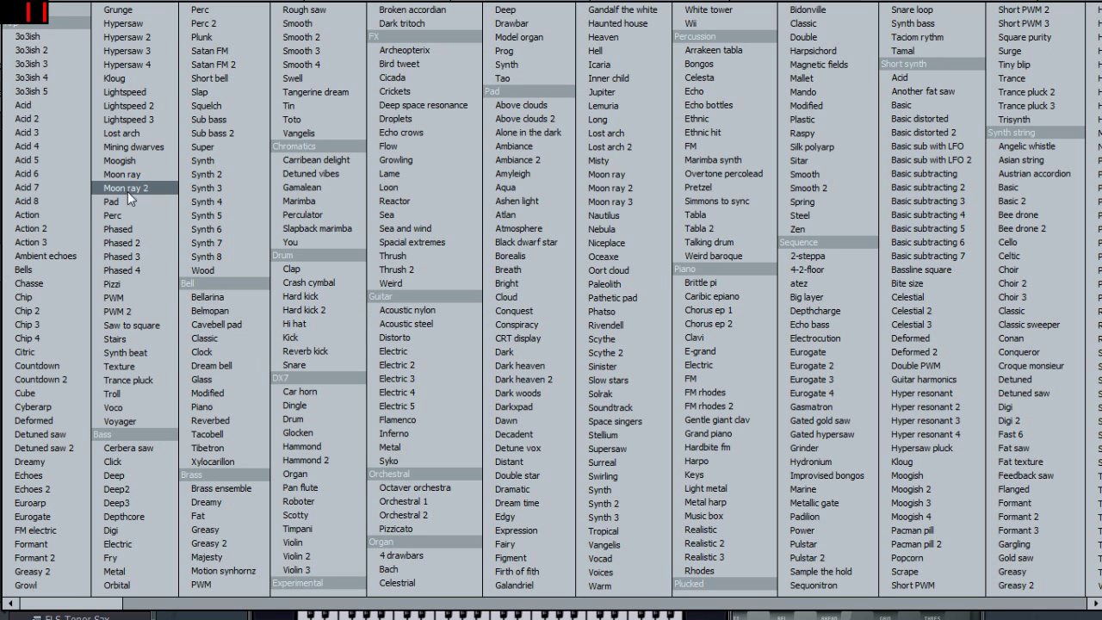
{"action": "left_click", "coordinate": [151, 171]}
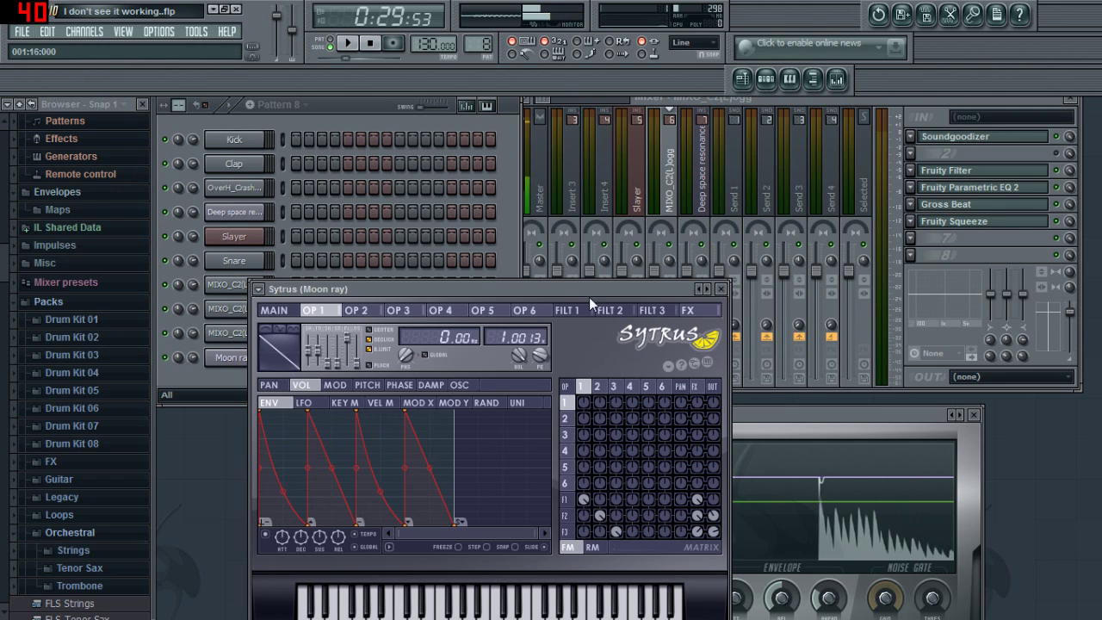
{"action": "left_click", "coordinate": [708, 290]}
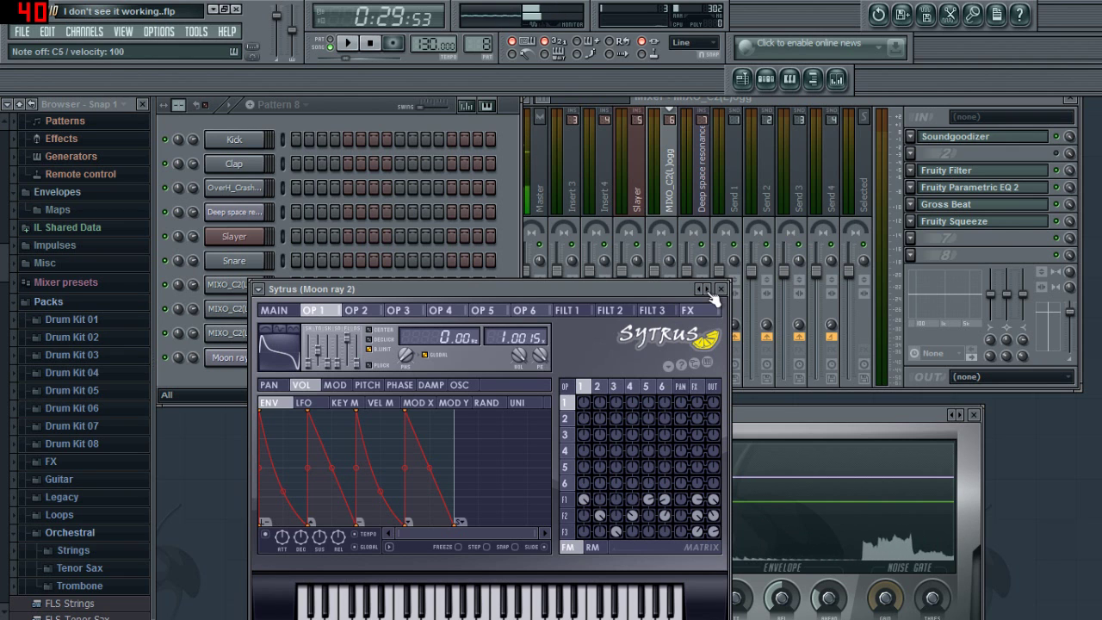
- Load the Moon ray preset from Sytrus's Pad category and audition it with a few notes
{"action": "left_click", "coordinate": [258, 290]}
{"action": "left_click", "coordinate": [293, 334]}
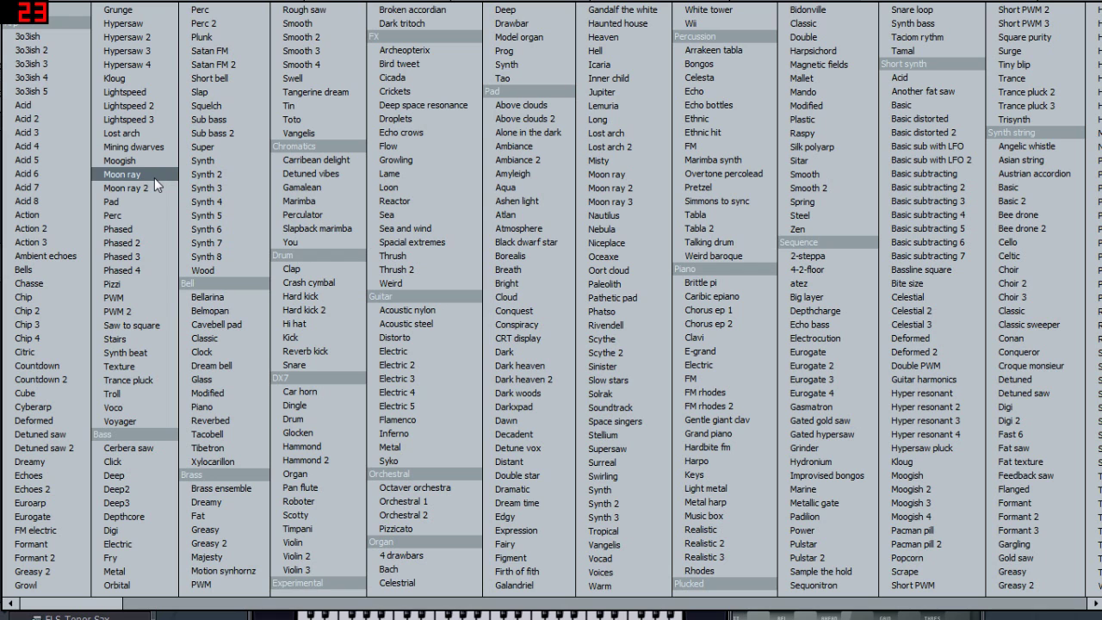
{"action": "left_click", "coordinate": [650, 177]}
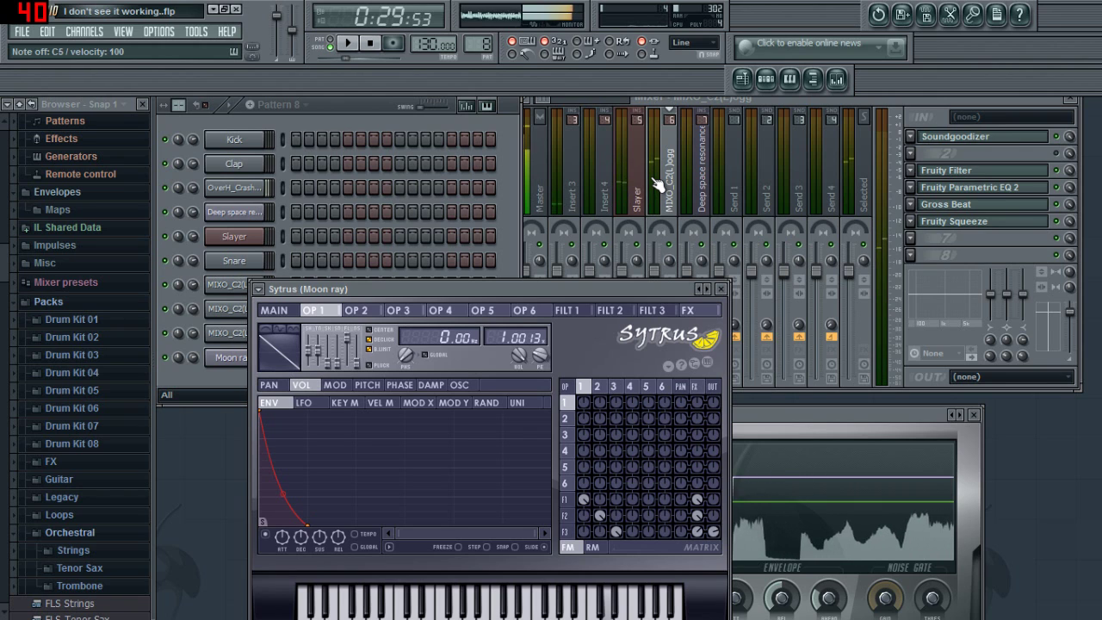
{"action": "key", "text": "e"}
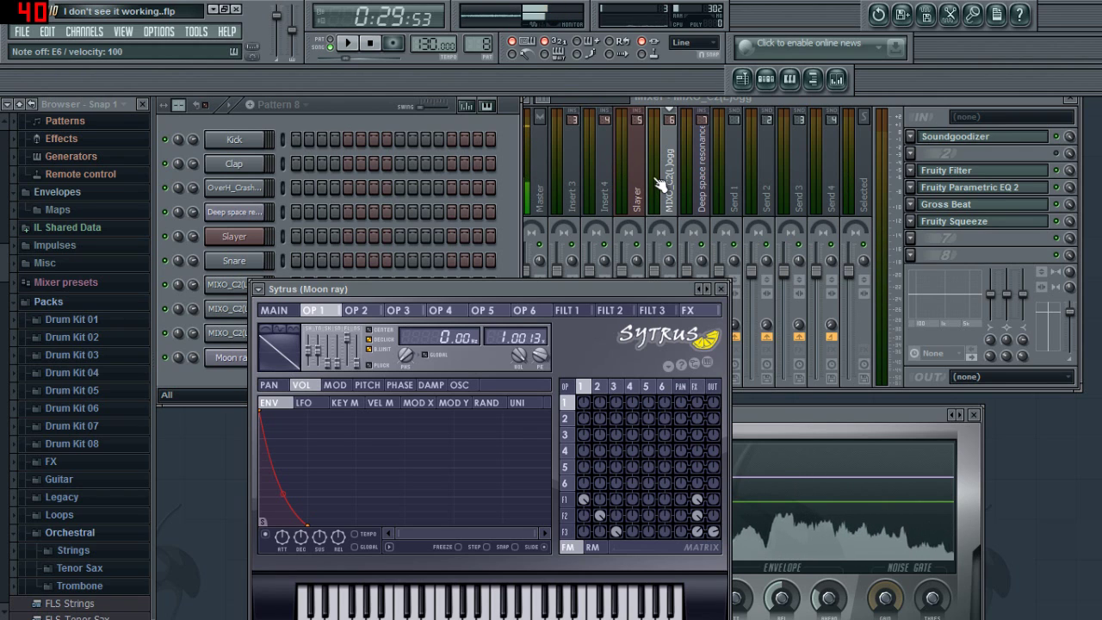
- Advance Sytrus to the Moon ray 2 pad preset and audition it with a series of notes, including C5, B5, D5 and D6
{"action": "left_click", "coordinate": [705, 289]}
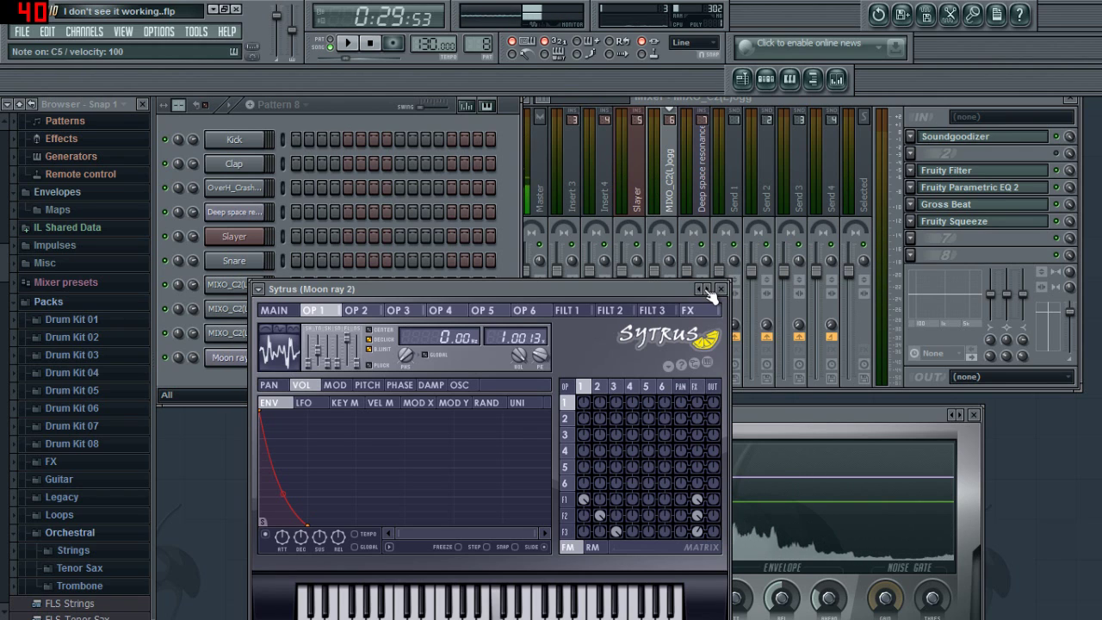
{"action": "key", "text": "m"}
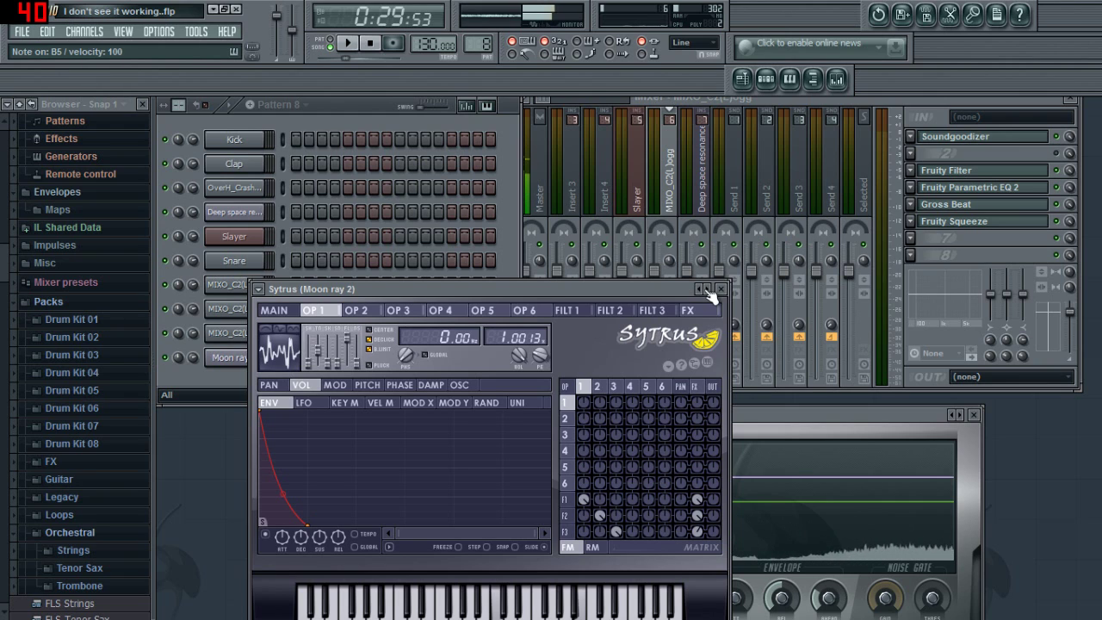
{"action": "key", "text": "e"}
{"action": "key", "text": "z"}
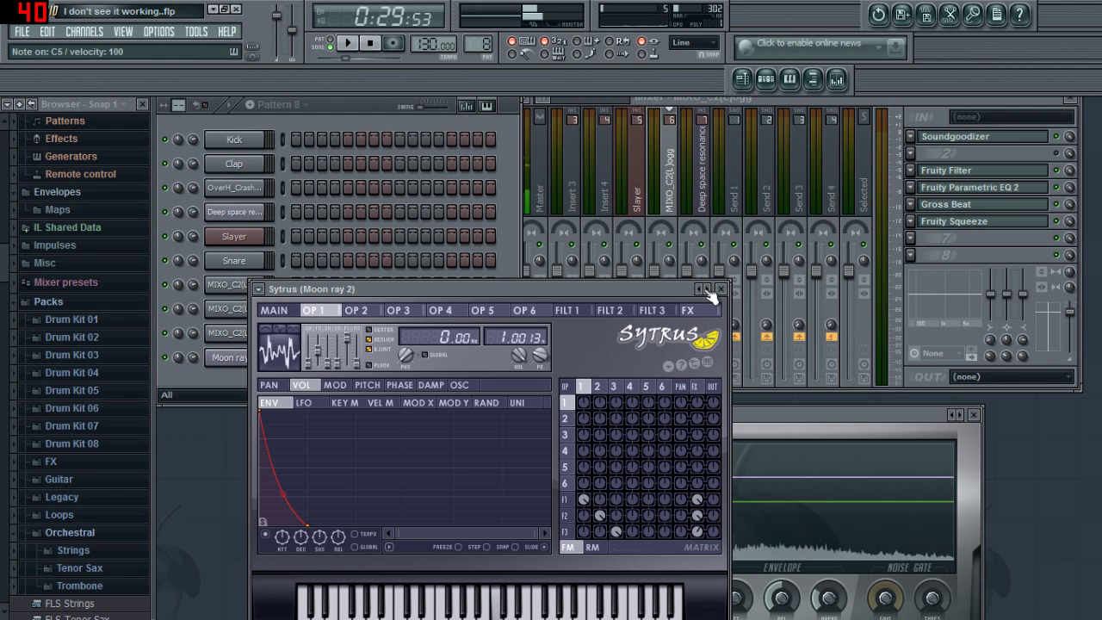
{"action": "key", "text": "m"}
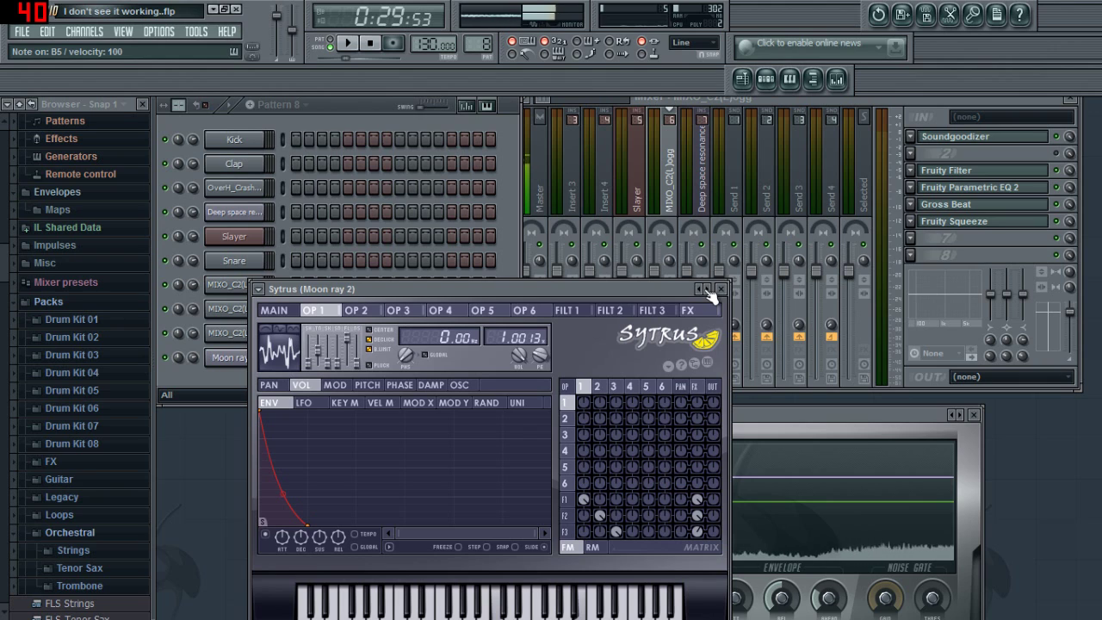
{"action": "key", "text": "x"}
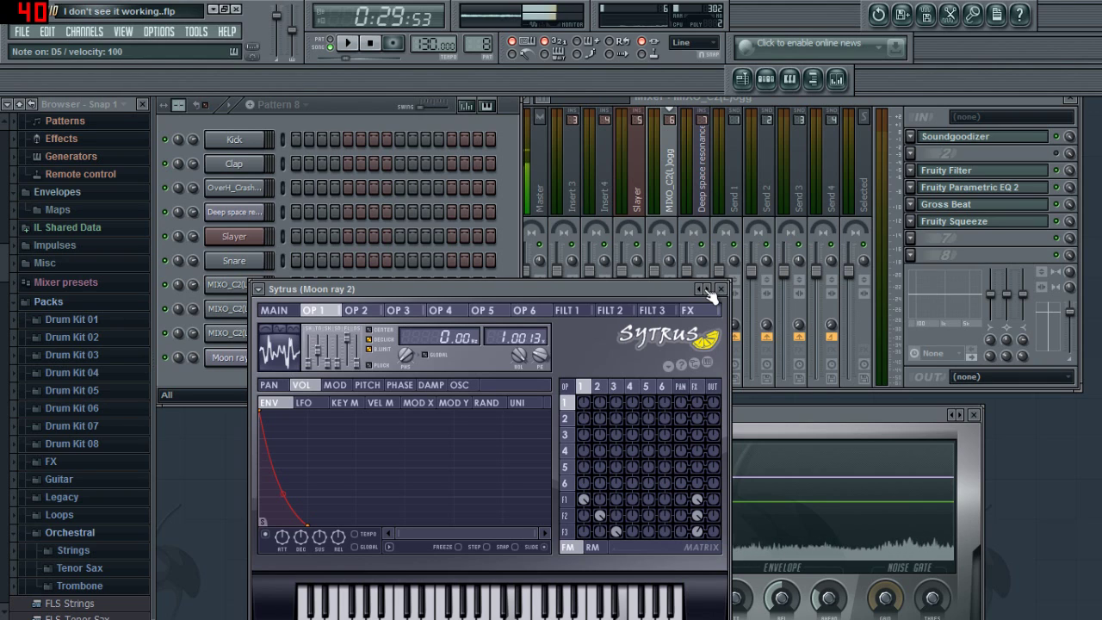
{"action": "key", "text": "w"}
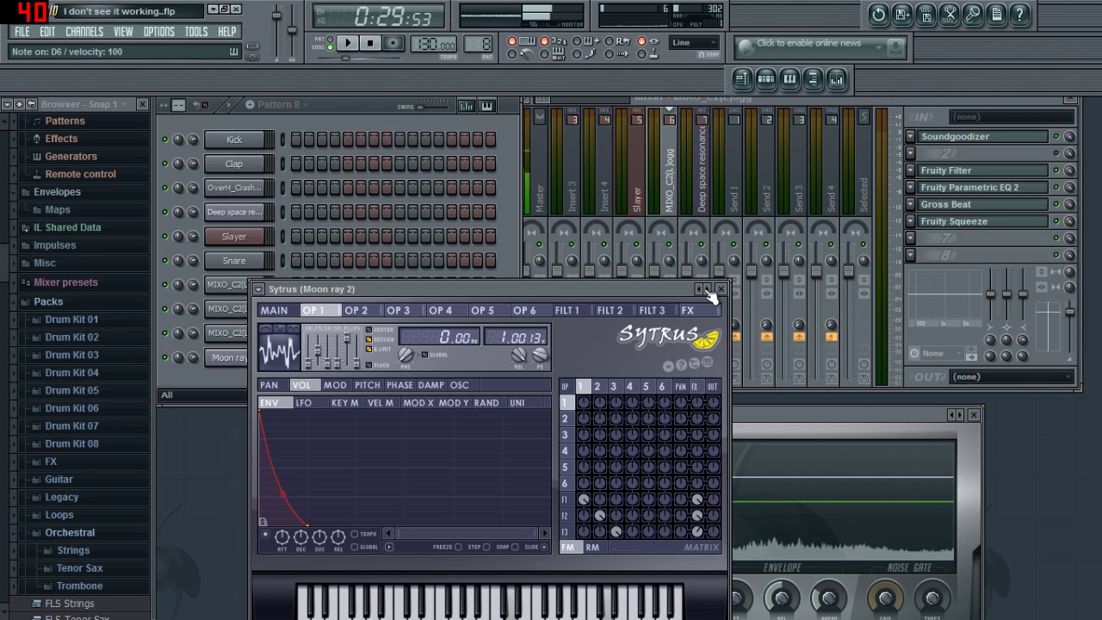
{"action": "key", "text": "b"}
{"action": "key", "text": "m"}
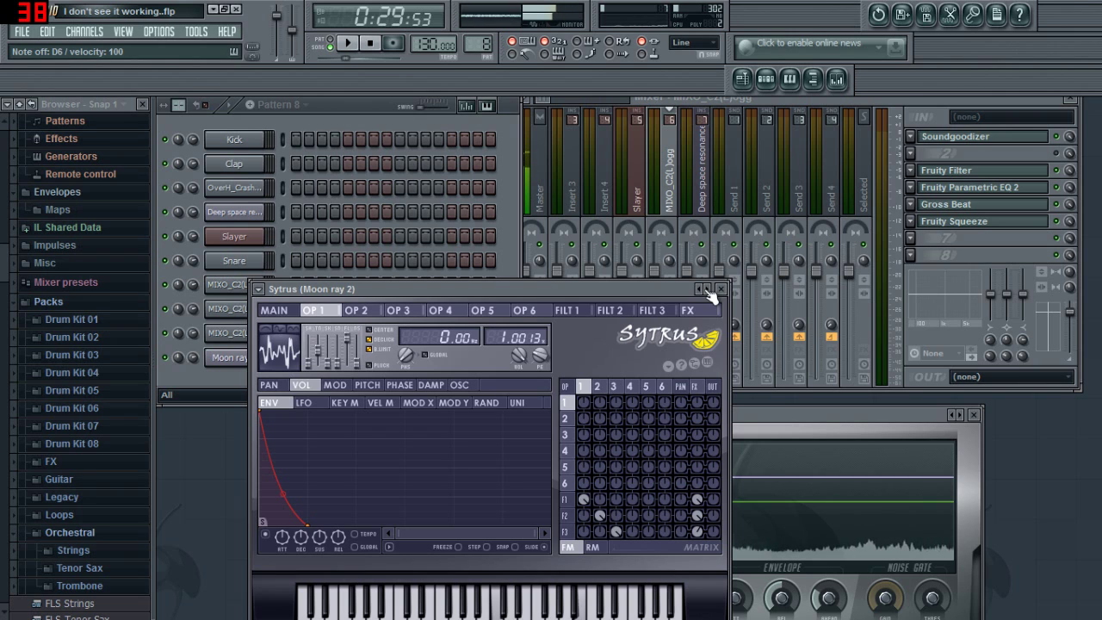
{"action": "key", "text": "n"}
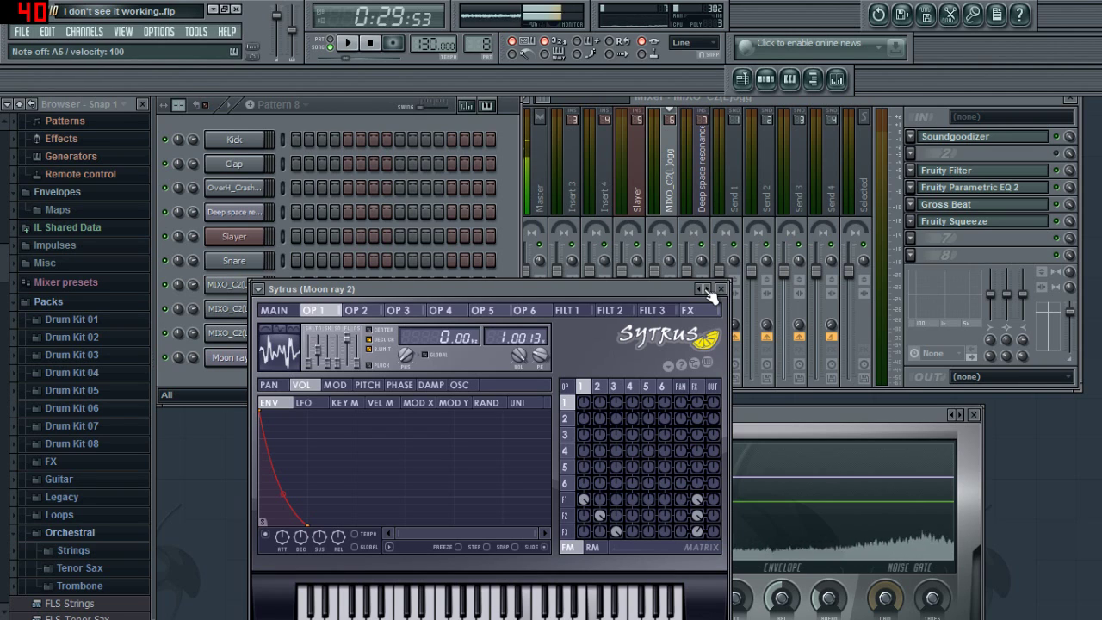
- Advance Sytrus to the Moon ray 3 pad preset and audition it on C5
{"action": "left_click", "coordinate": [707, 290]}
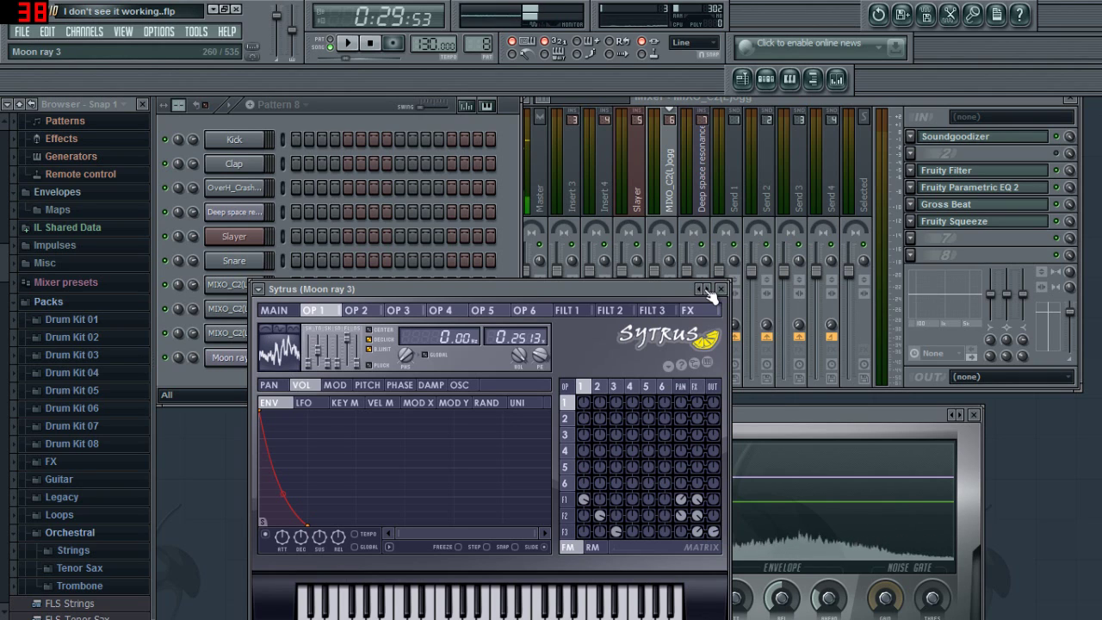
{"action": "key", "text": "z"}
{"action": "key", "text": "z"}
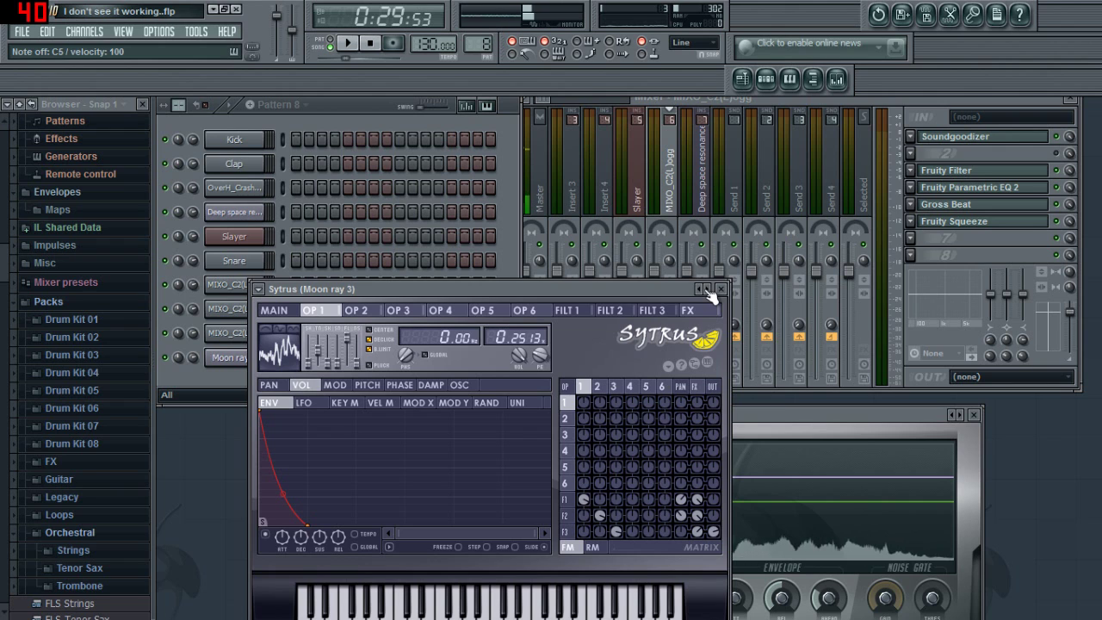
- Close the Sytrus editor and open the piano roll of the Moon ray 3 channel
{"action": "left_click", "coordinate": [721, 288]}
{"action": "right_click", "coordinate": [257, 358]}
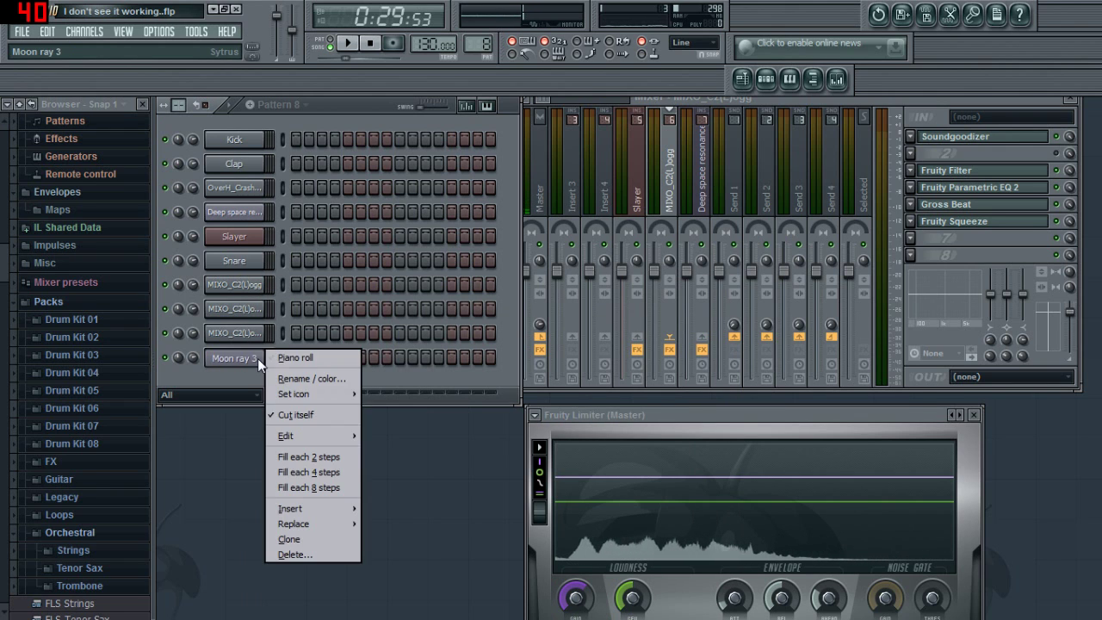
{"action": "left_click", "coordinate": [278, 357]}
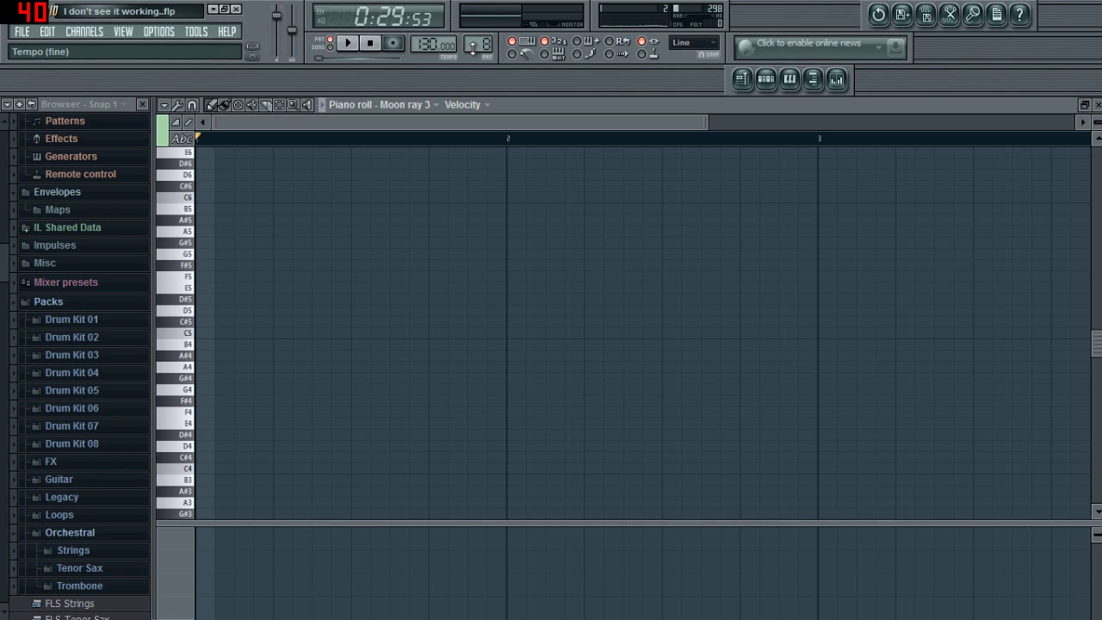
- Arm recording, set the recording-type prompt not to ask in the future, and dismiss it
{"action": "left_click", "coordinate": [393, 44]}
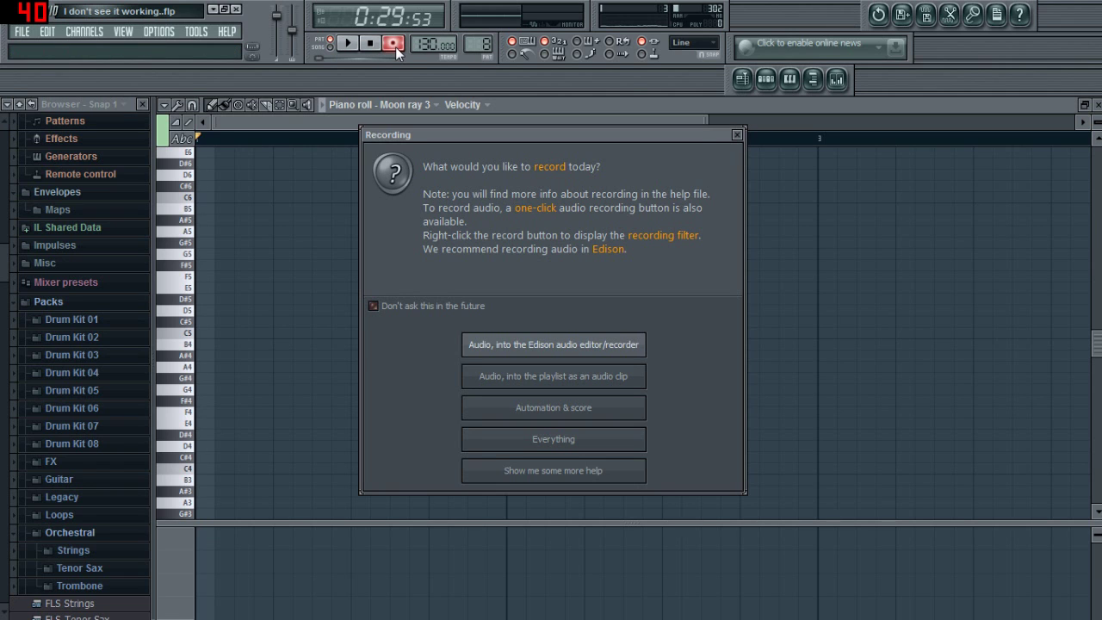
{"action": "left_click", "coordinate": [374, 306]}
{"action": "left_click", "coordinate": [737, 134]}
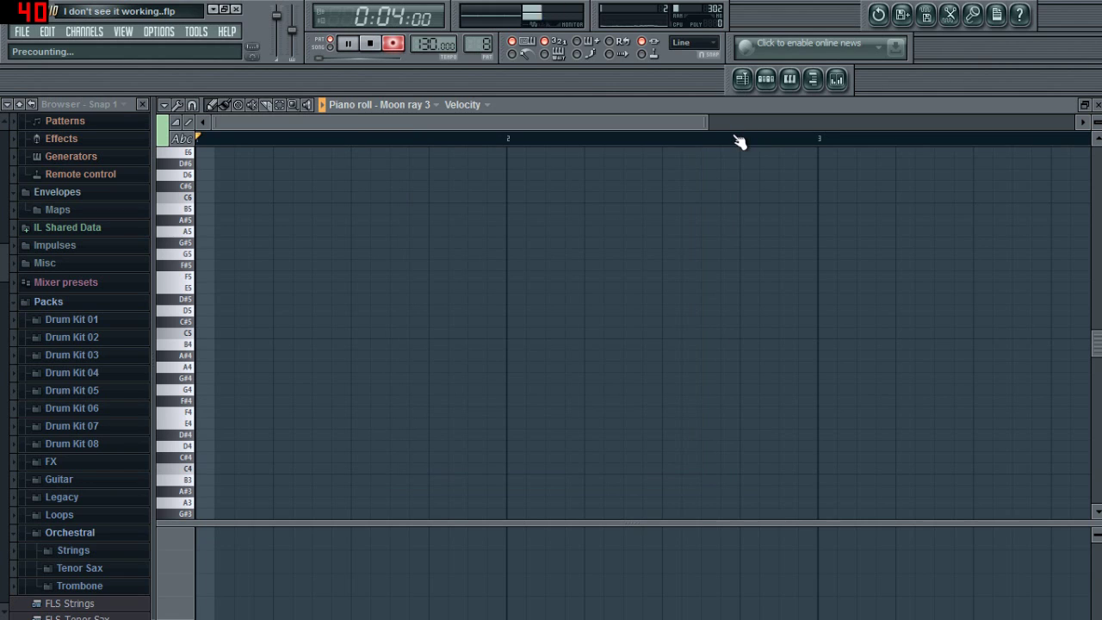
- Try recording a sustained C5 note live into the Moon ray 3 piano roll, undoing each take
{"action": "key", "text": "z"}
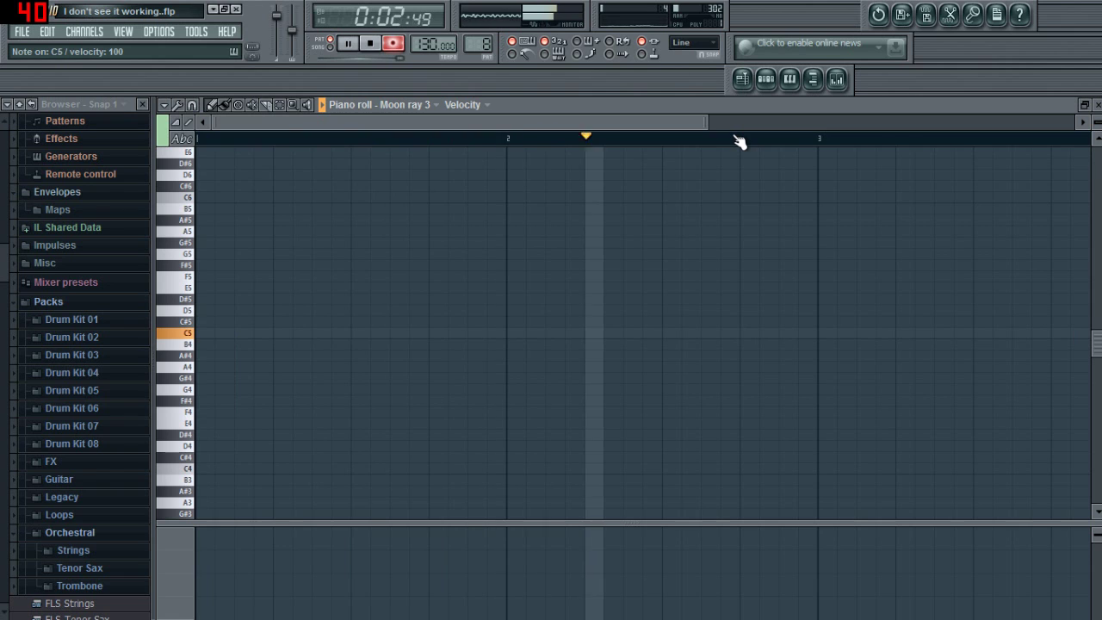
{"action": "key", "text": "space"}
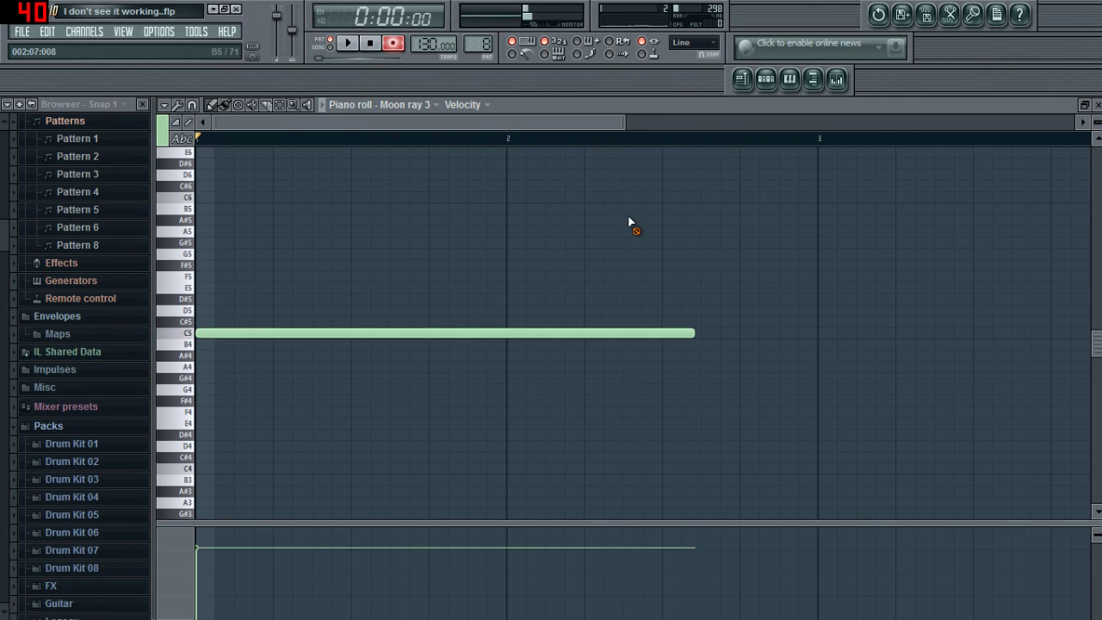
{"action": "key", "text": "ctrl+z"}
{"action": "key", "text": "space"}
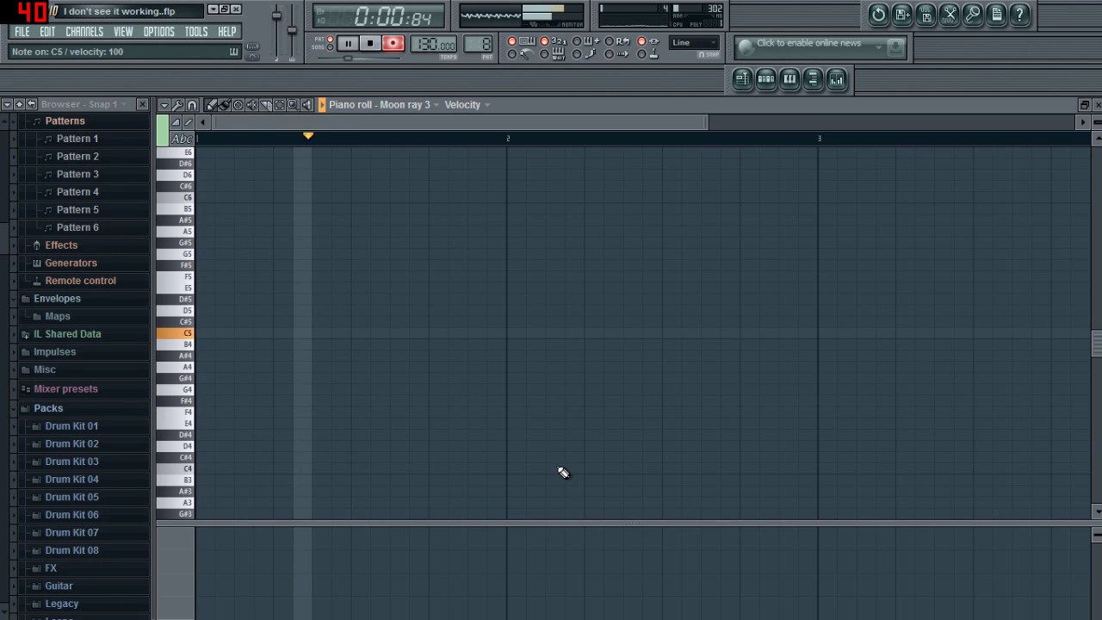
{"action": "key", "text": "space"}
{"action": "key", "text": "ctrl+z"}
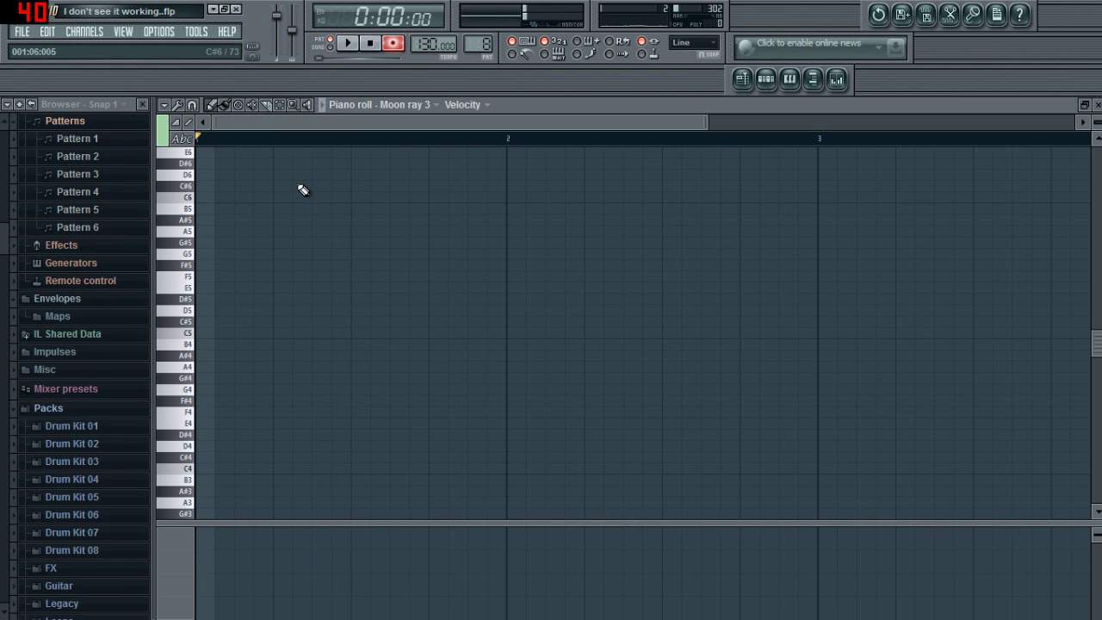
- Audition C5 repeatedly on the Moon ray 3 channel with playback stopped
{"action": "key", "text": "z"}
{"action": "key", "text": "z"}
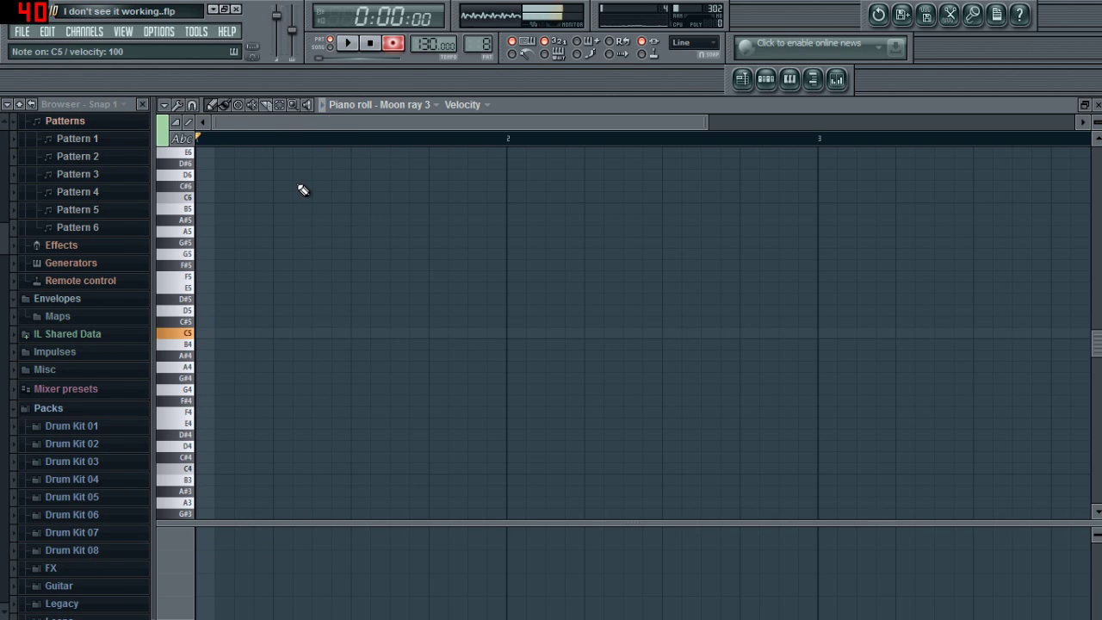
{"action": "key", "text": "z"}
{"action": "key", "text": "z"}
{"action": "key", "text": "z"}
{"action": "key", "text": "z"}
- Record a C5 note about half a bar long at the start of Pattern 8's Moon ray 3 piano roll
{"action": "key", "text": "space"}
{"action": "key", "text": "z"}
{"action": "key", "text": "z"}
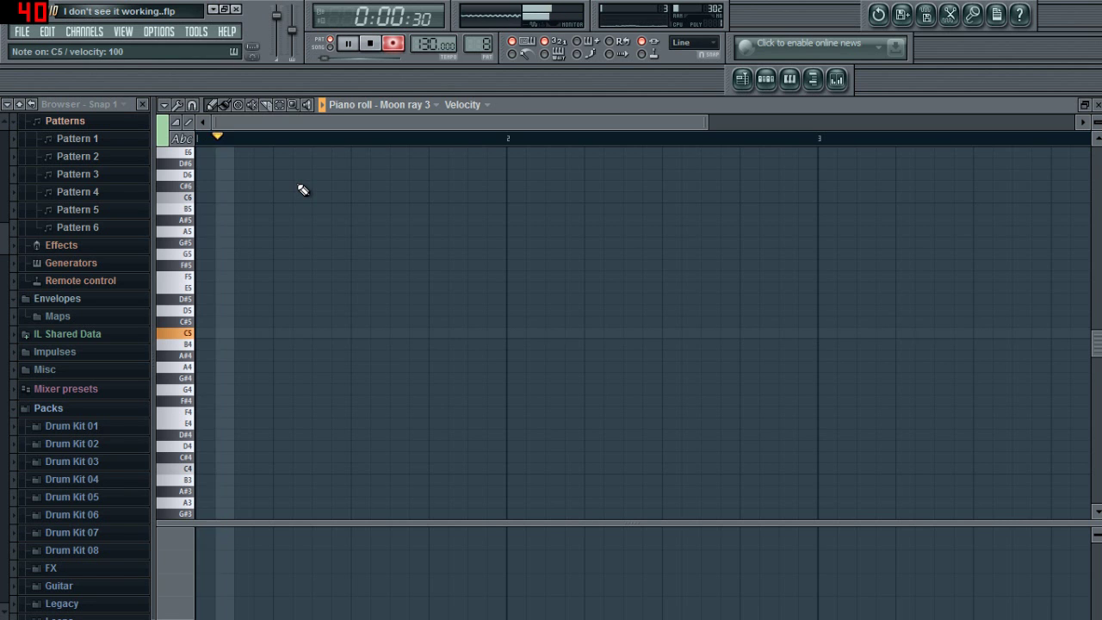
{"action": "key", "text": "space"}
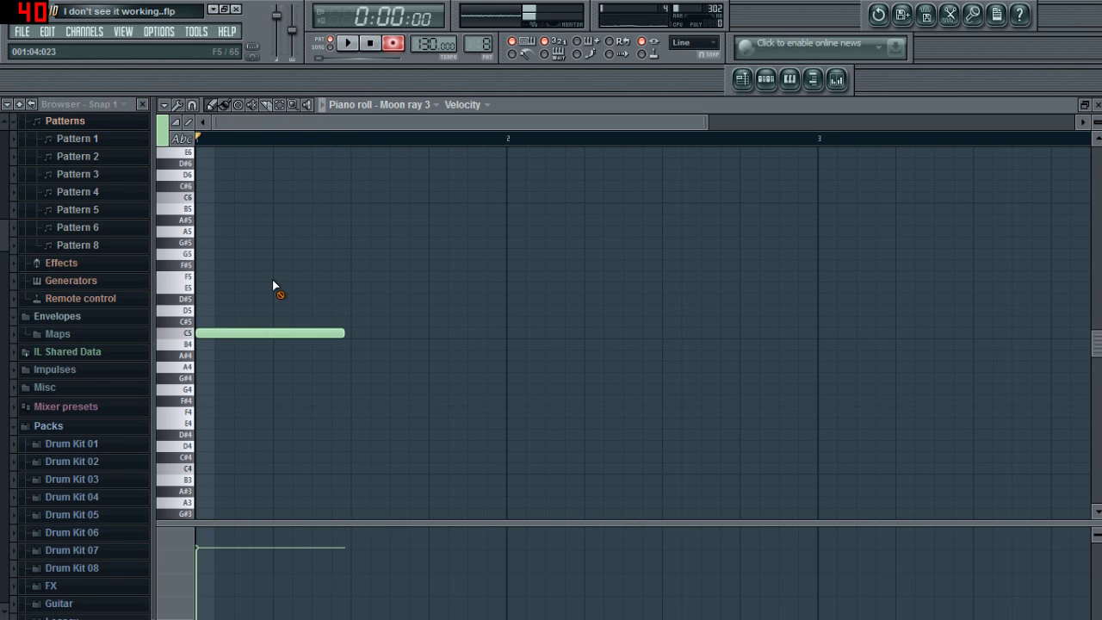